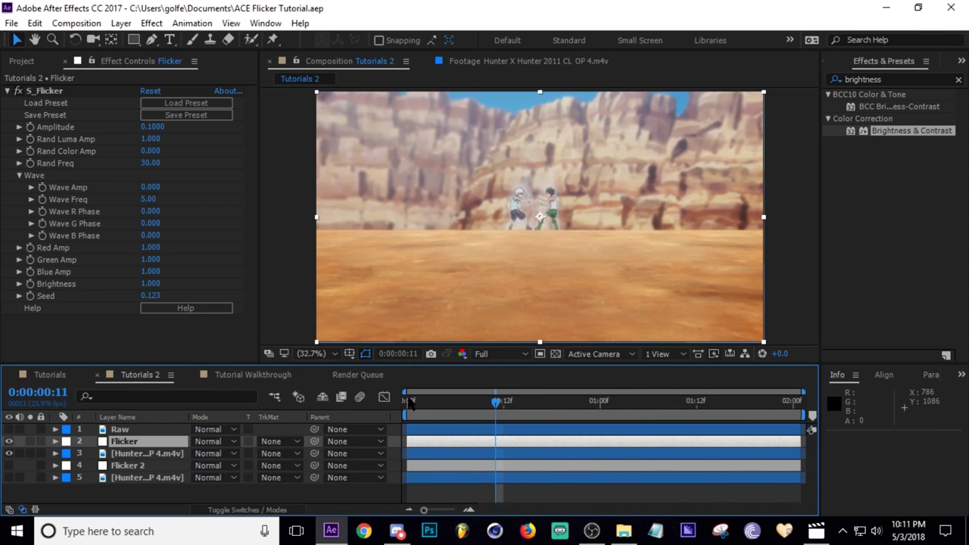
Preview the Tutorials comp's S_Flicker version, then its Brightness Flicker version
key(space)
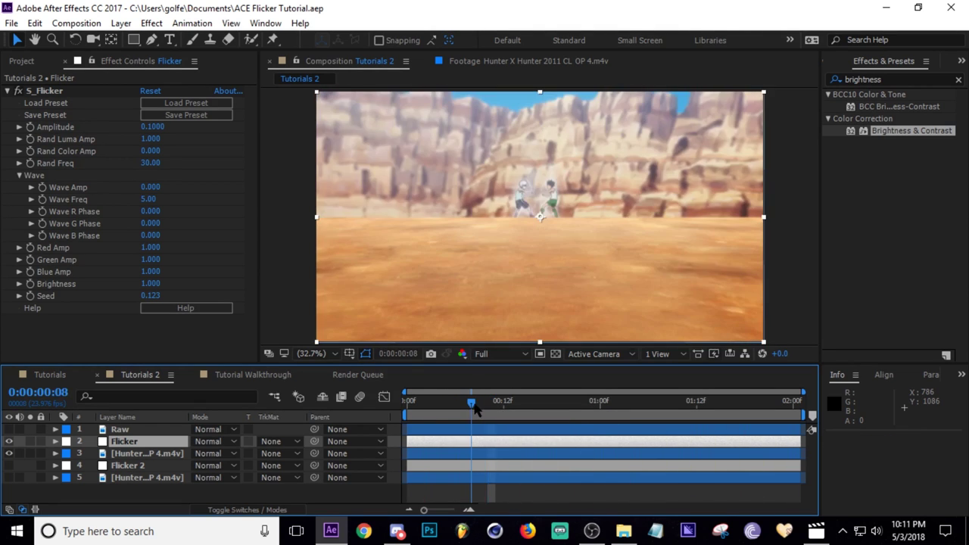
click(55, 378)
drag(438, 407, 404, 416)
drag(9, 442, 9, 478)
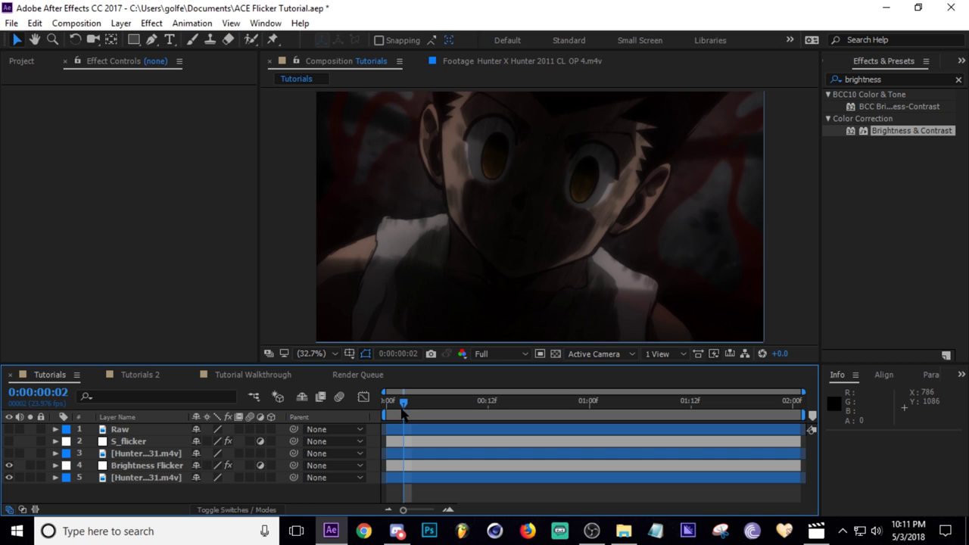
key(space)
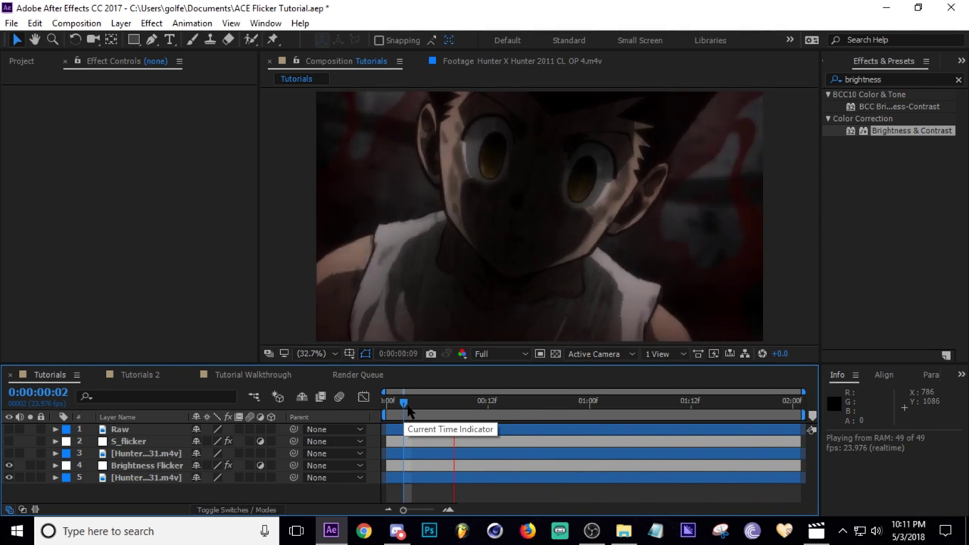
Show and preview the Flicker 2 version layers in Tutorials 2
click(140, 375)
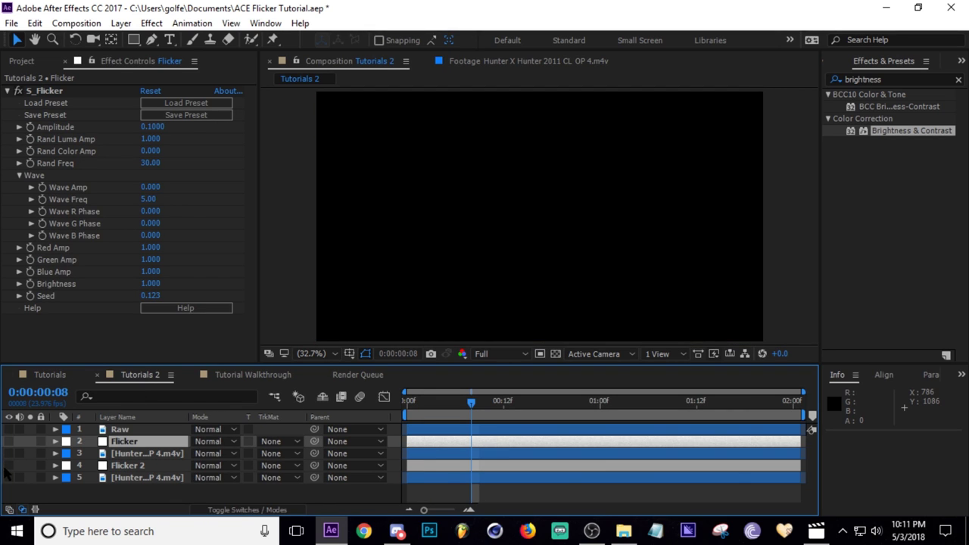
drag(9, 453, 8, 477)
key(space)
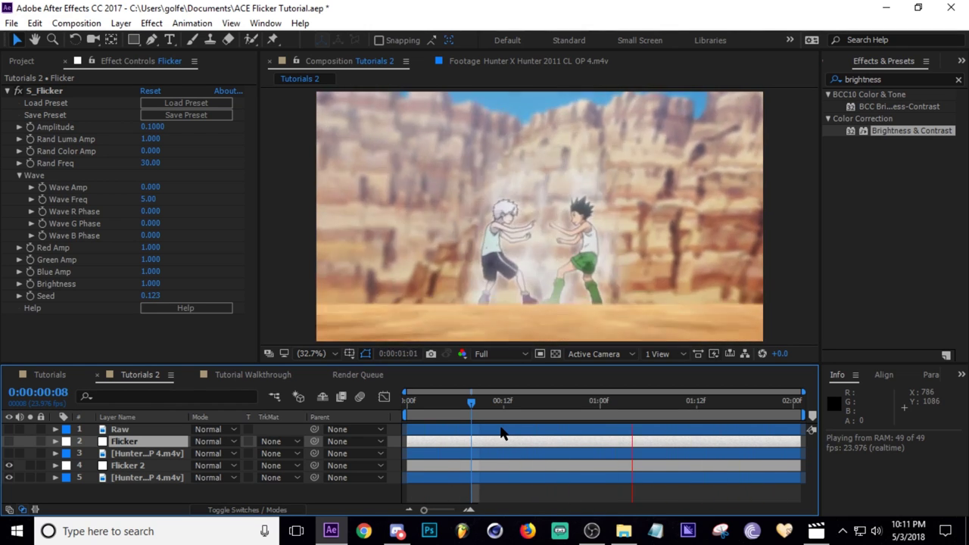
Add an adjustment layer named flicker above the clip in Tutorial Walkthrough
click(253, 374)
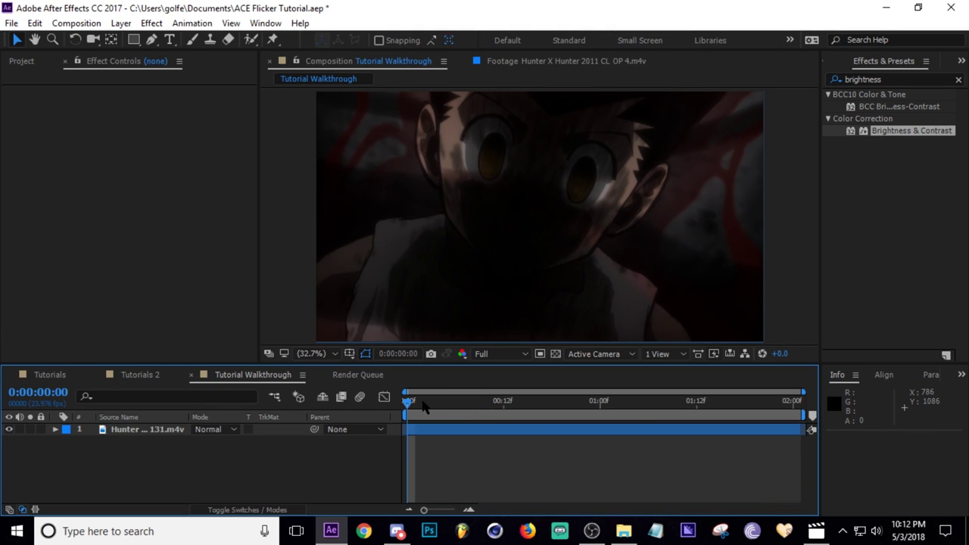
key(space)
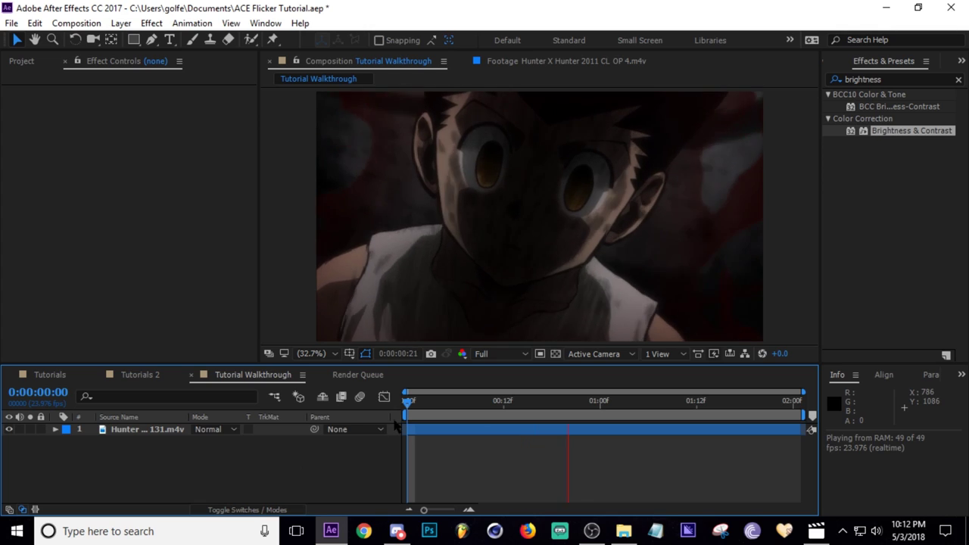
click(163, 432)
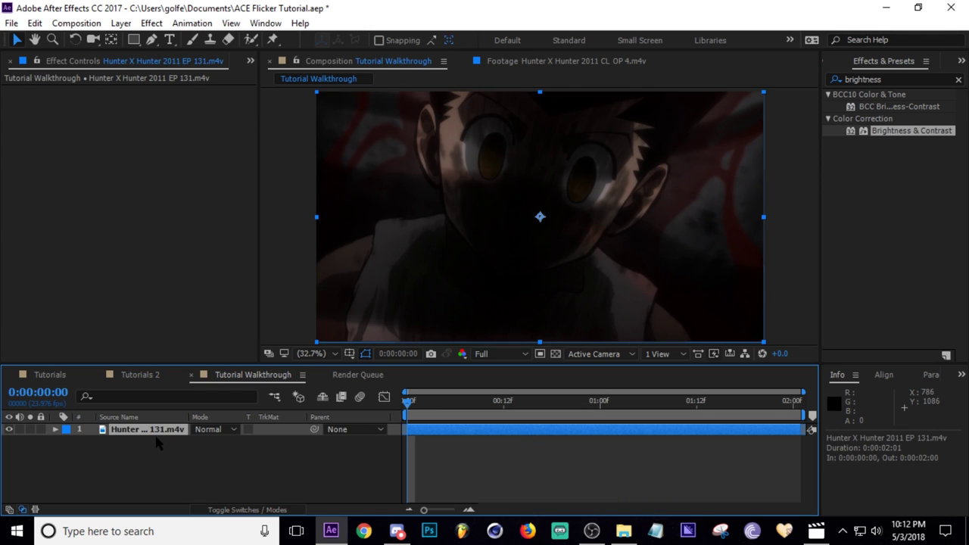
key(ctrl+alt+y)
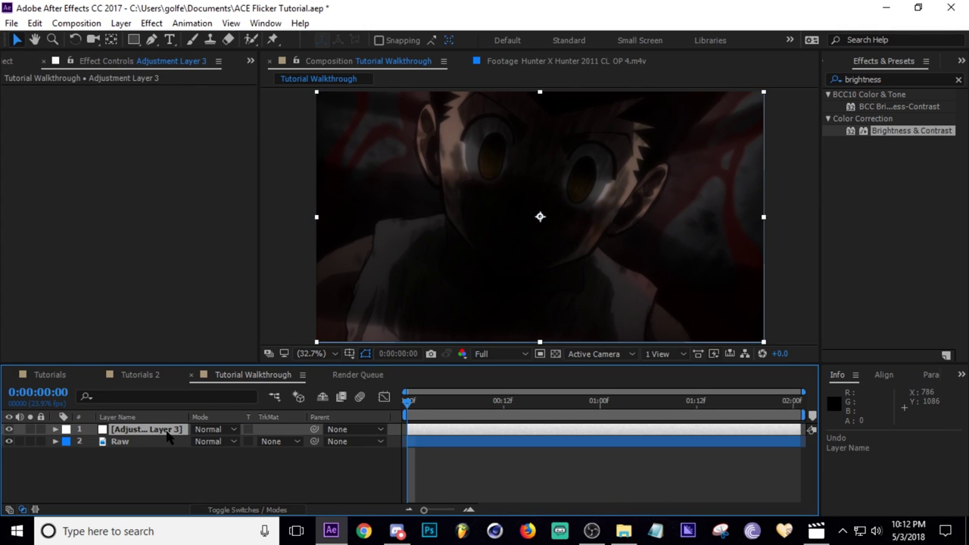
key(Return)
text(flicker)
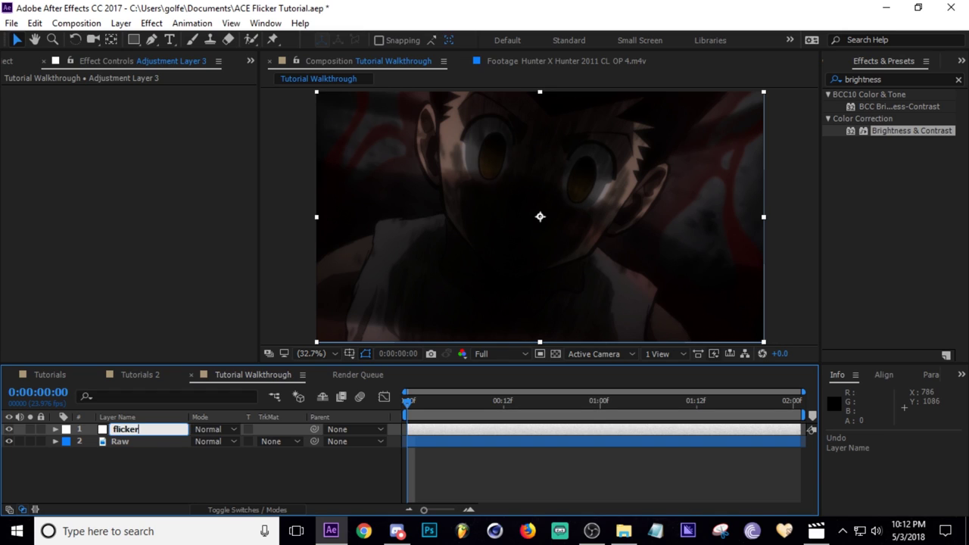
key(Return)
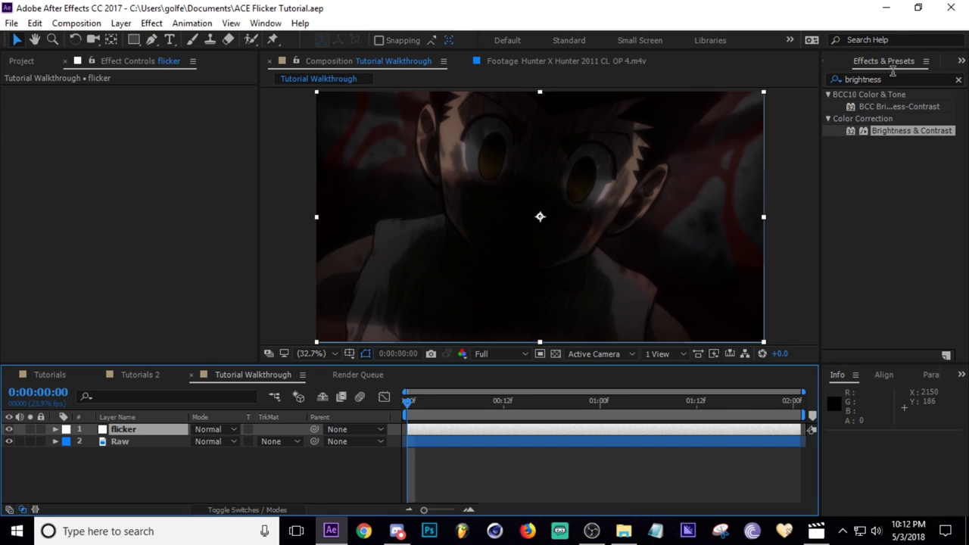
Apply S_Flicker to the flicker layer and preview it
click(893, 77)
text(s_flicker)
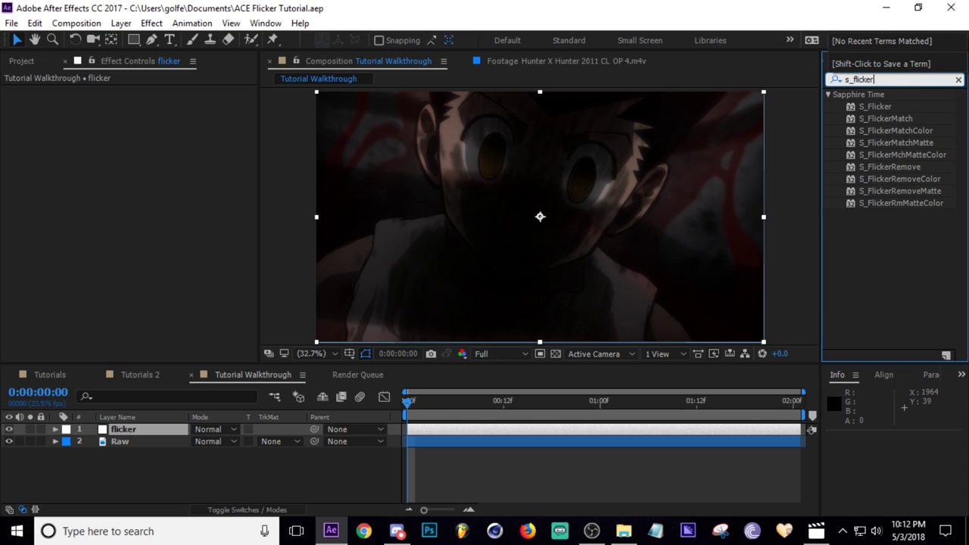
double_click(877, 108)
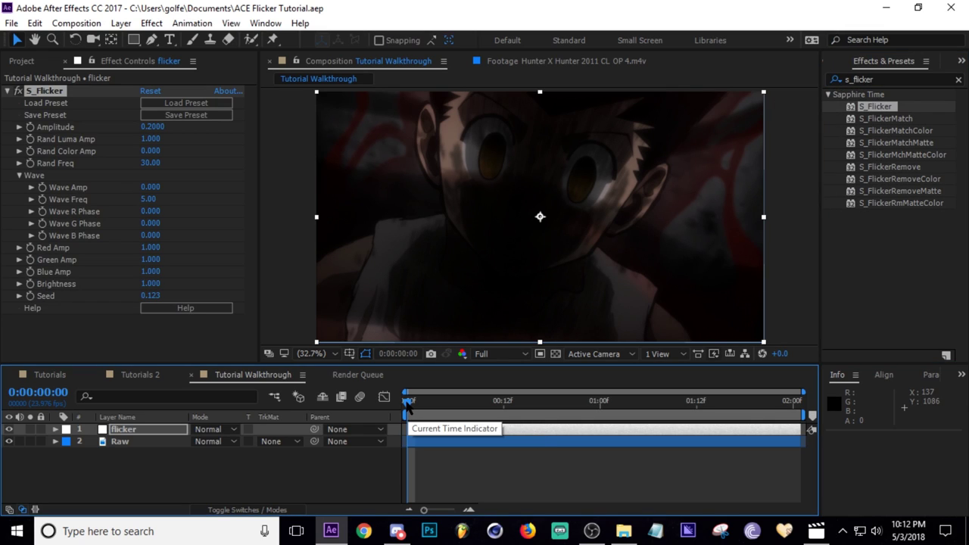
key(space)
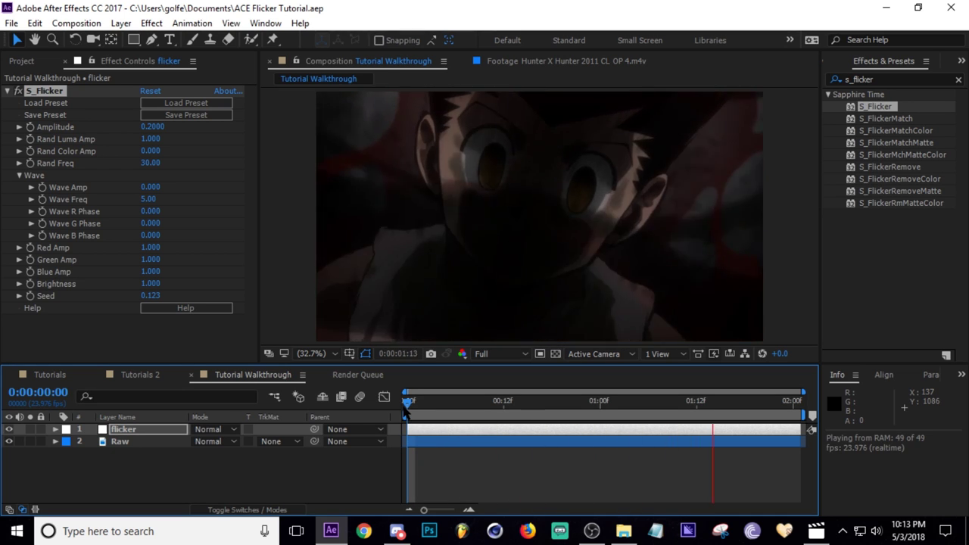
key(space)
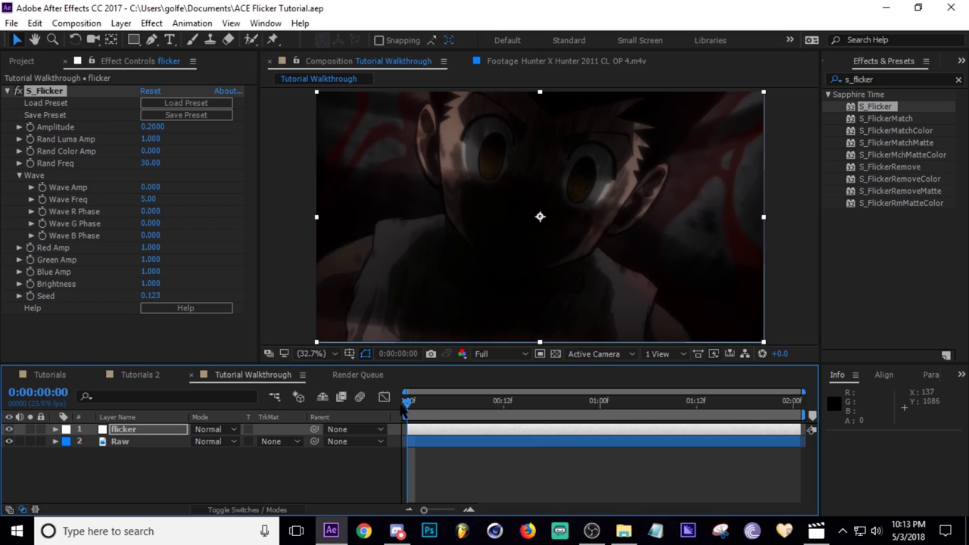
Set S_Flicker Amplitude to 0.35 and preview the stronger flicker
click(151, 128)
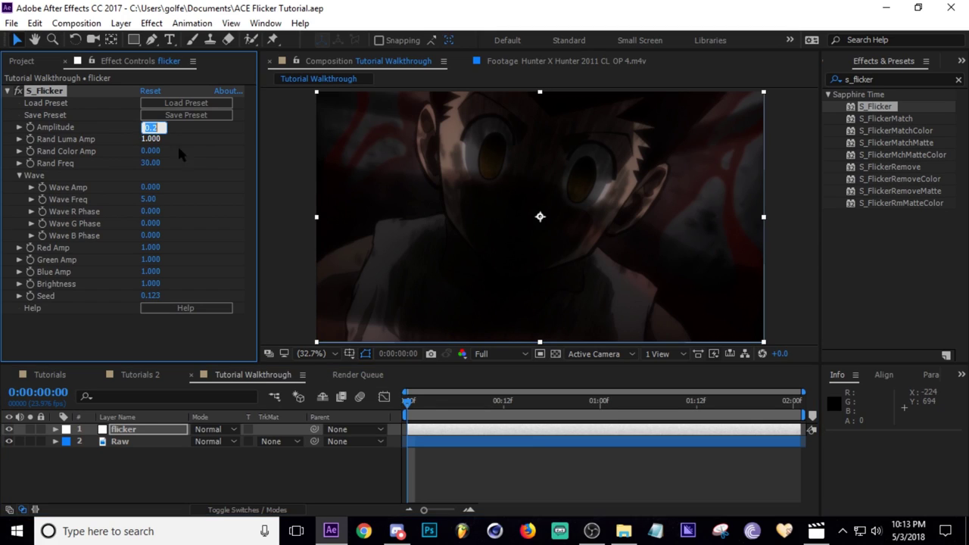
text(.35)
key(Return)
click(401, 411)
key(space)
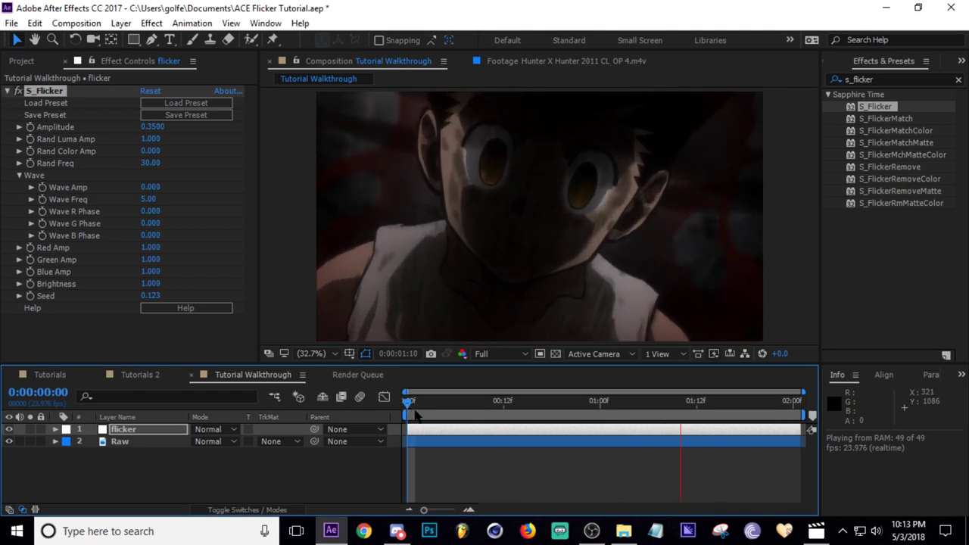
click(455, 409)
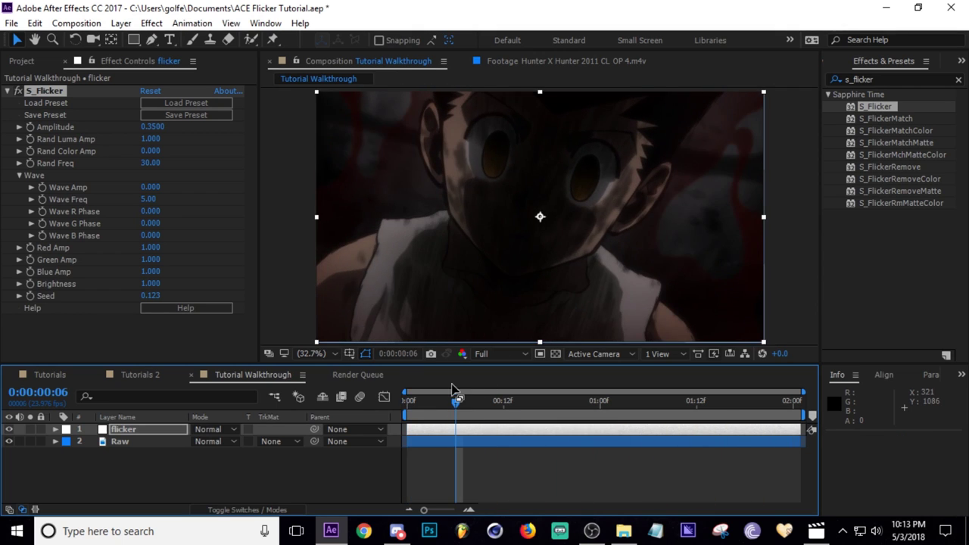
Try Rand Freq 60, then settle on 10, previewing each
click(150, 164)
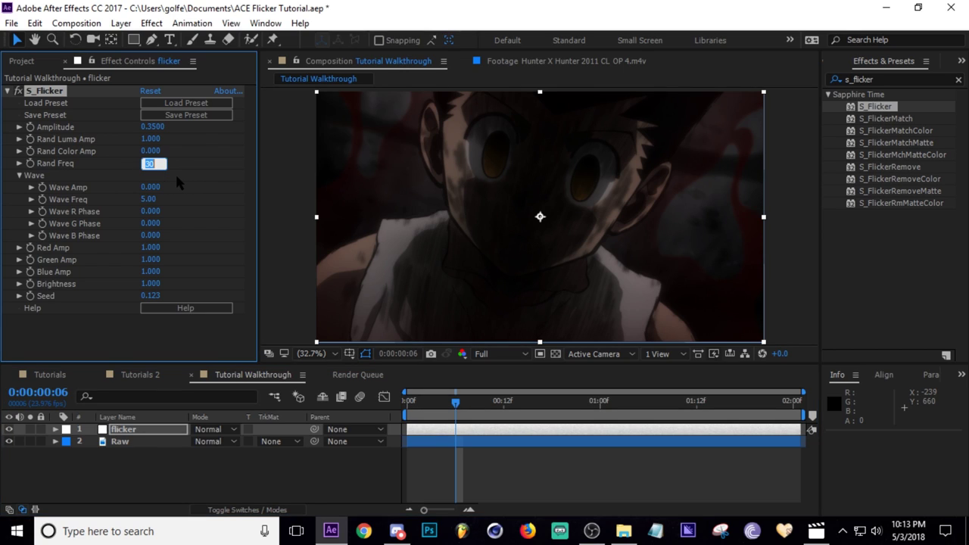
text(60)
click(437, 402)
key(space)
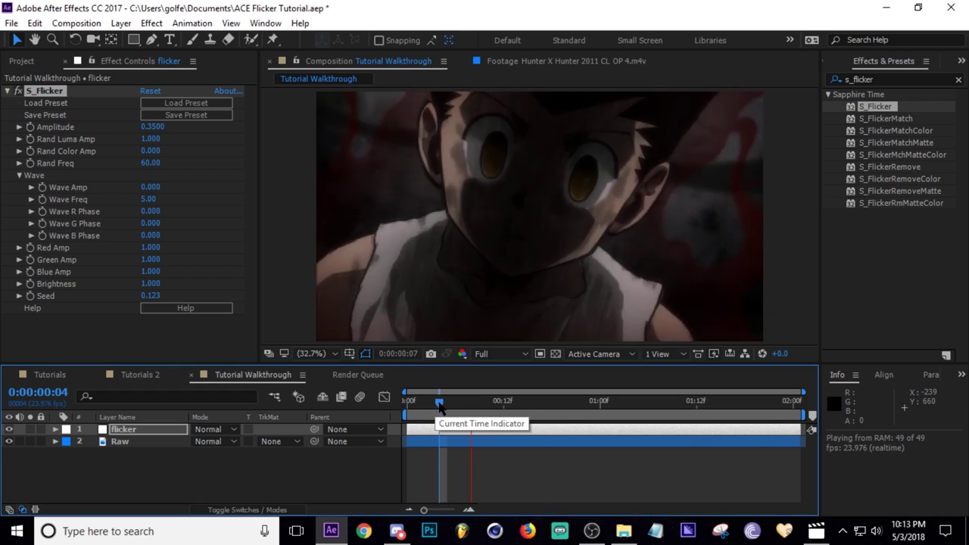
key(space)
click(151, 164)
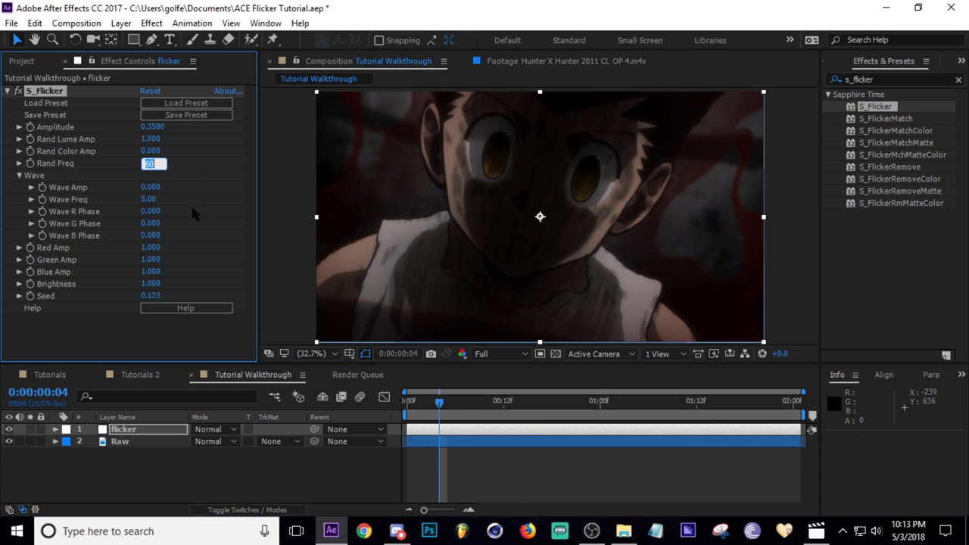
text(10)
click(442, 415)
key(space)
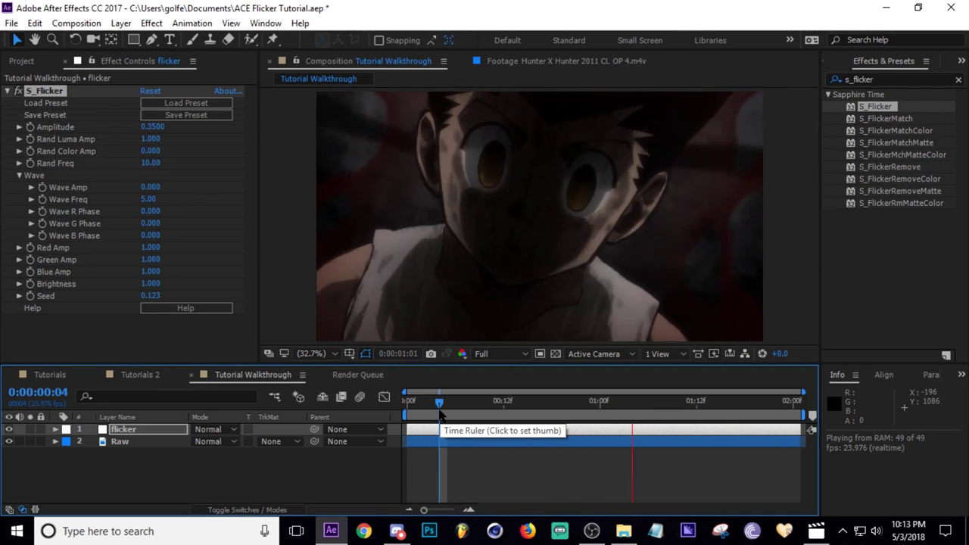
key(space)
Duplicate the flicker layer to create flicker 2
click(165, 443)
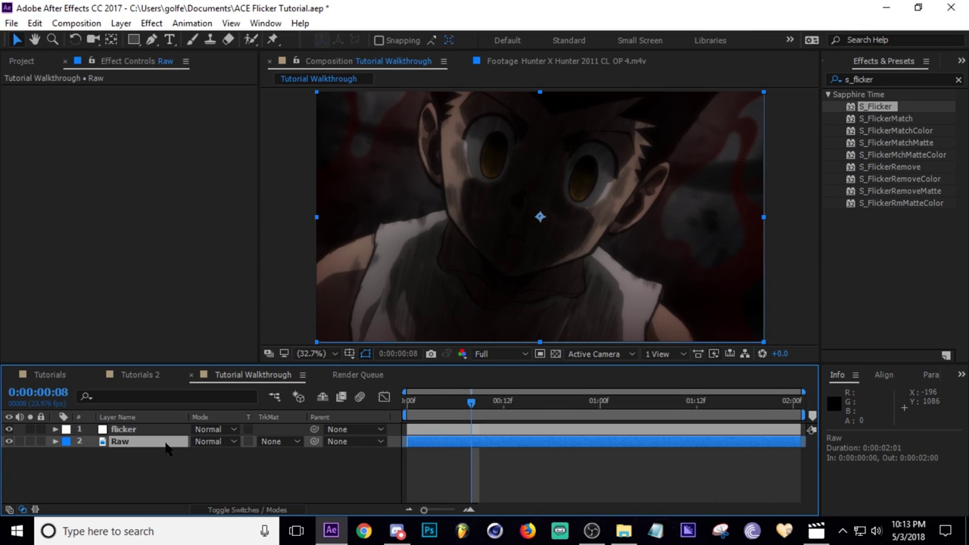
click(149, 432)
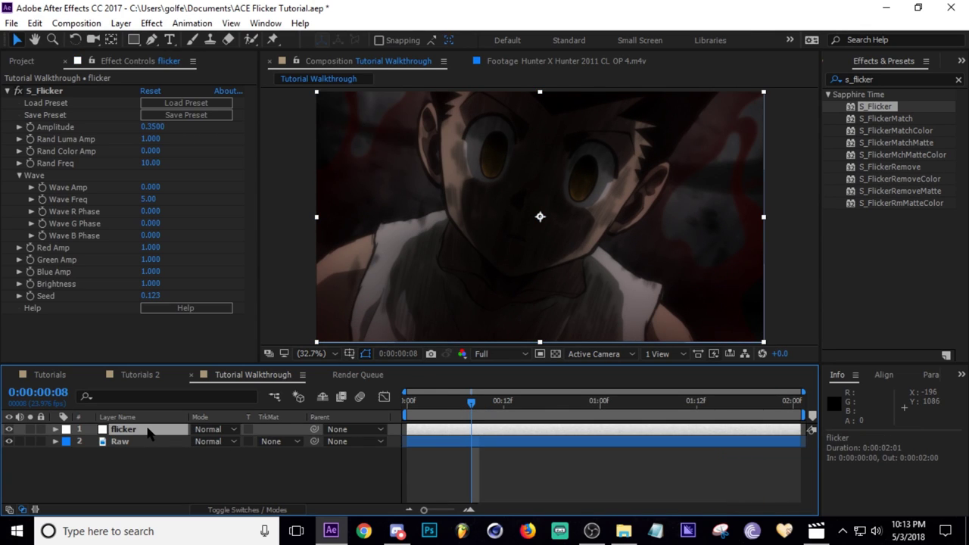
key(ctrl+d)
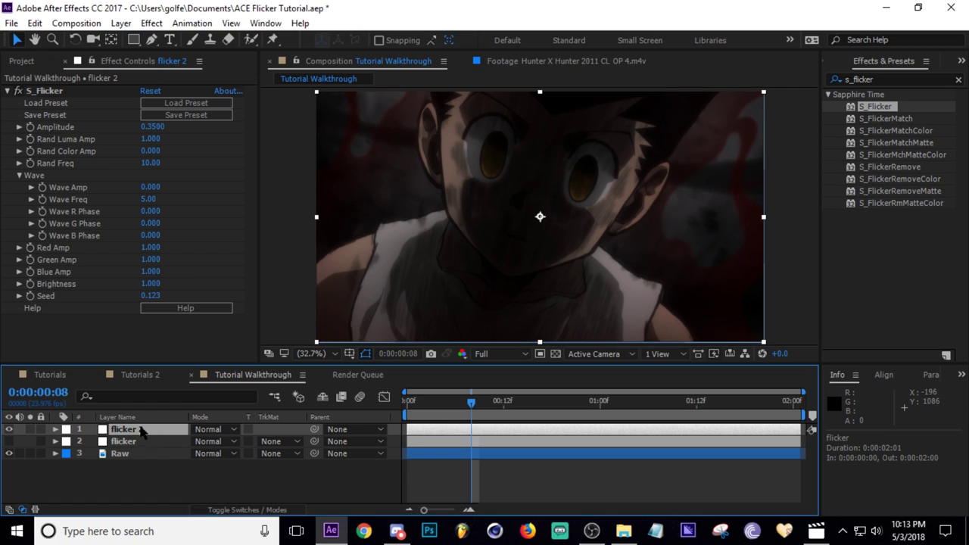
Replace flicker 2's S_Flicker with Brightness & Contrast
click(45, 97)
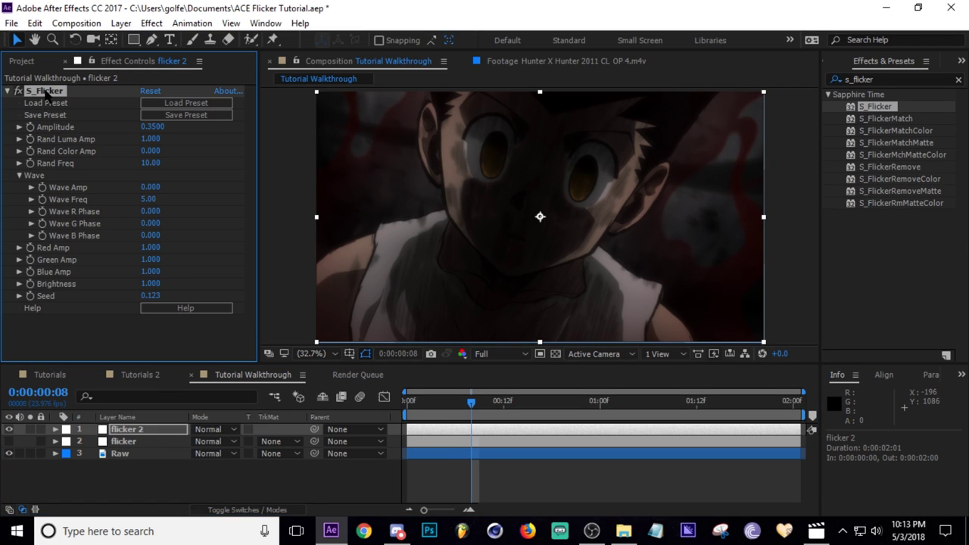
key(Delete)
click(884, 79)
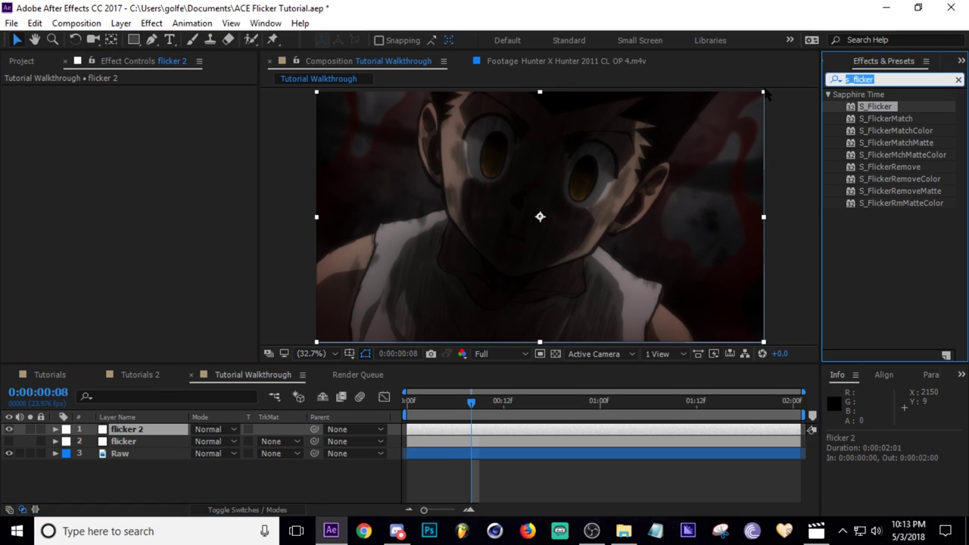
text(brightn)
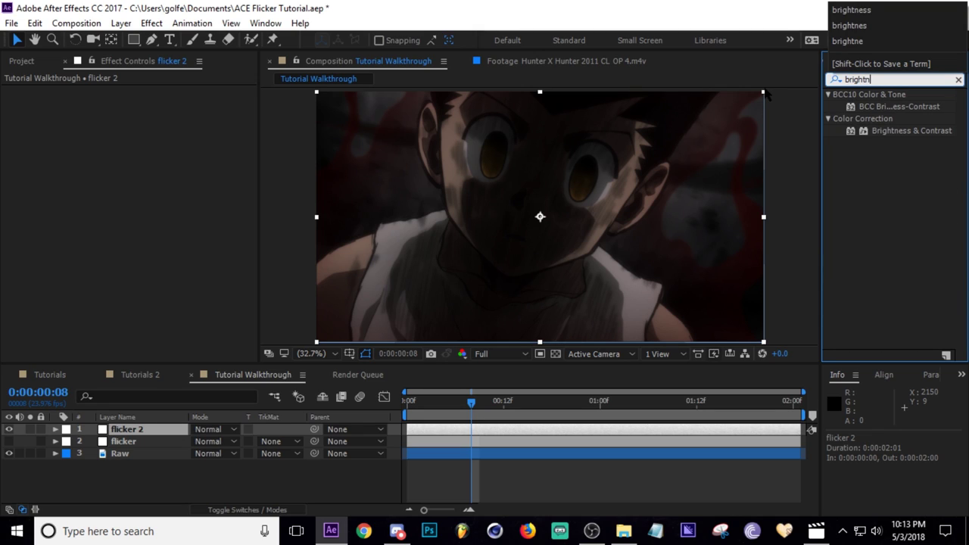
double_click(912, 130)
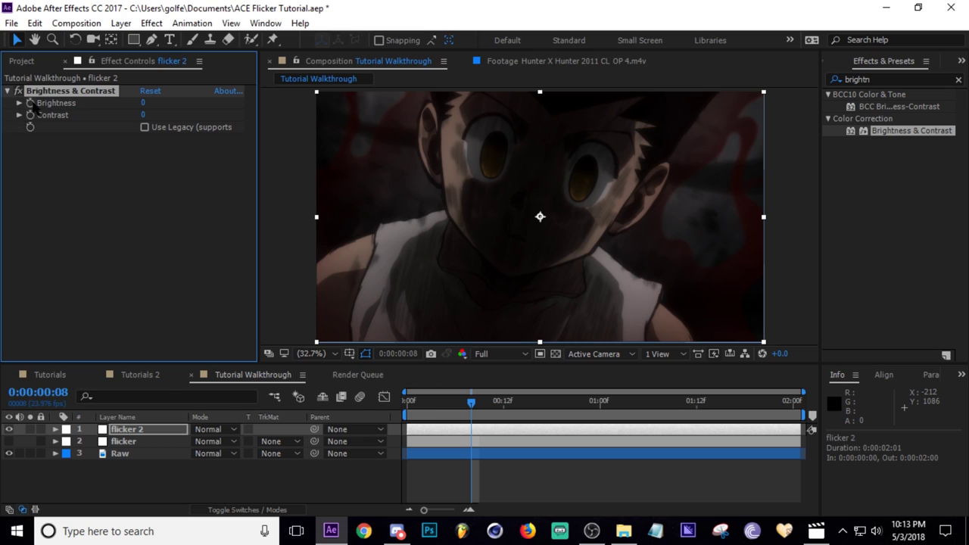
click(133, 432)
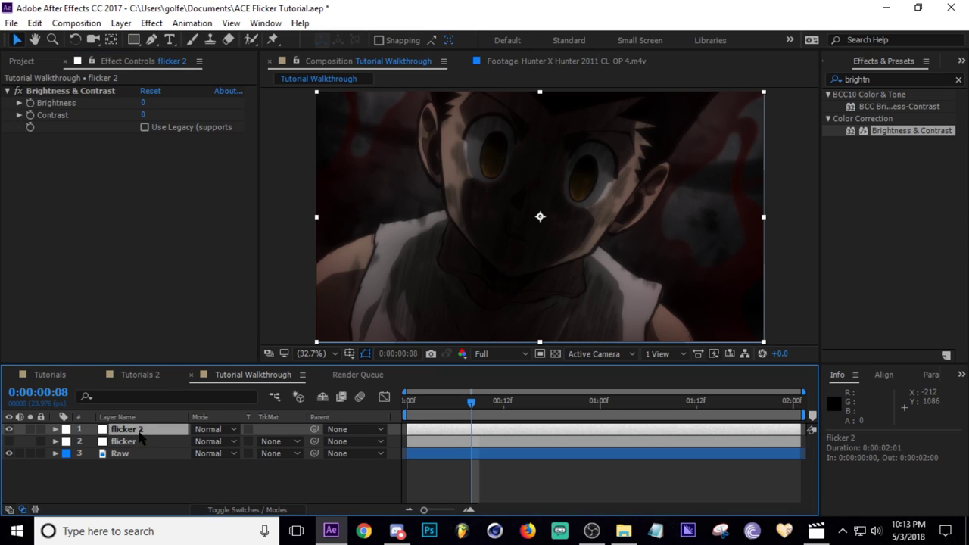
Add a wiggle expression to flicker 2's Brightness property
key(e)
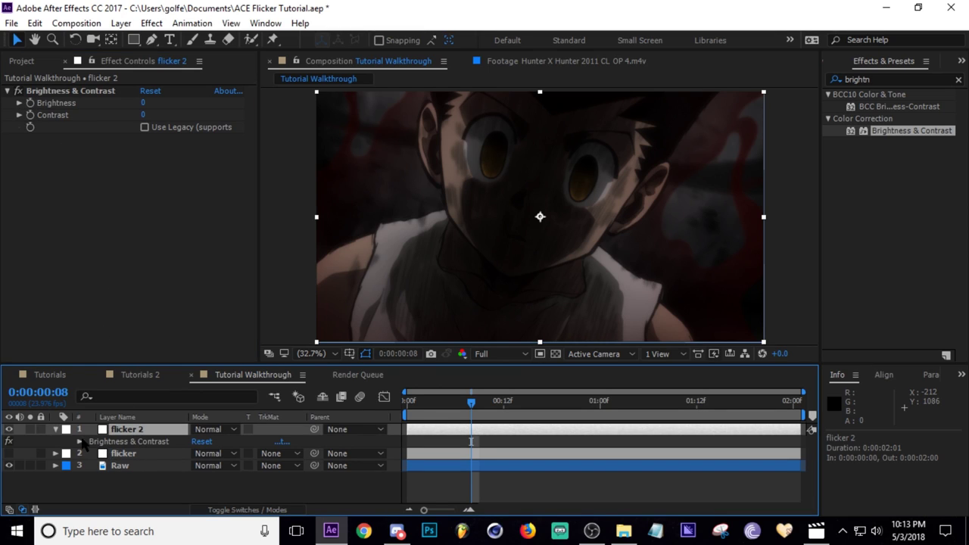
click(80, 442)
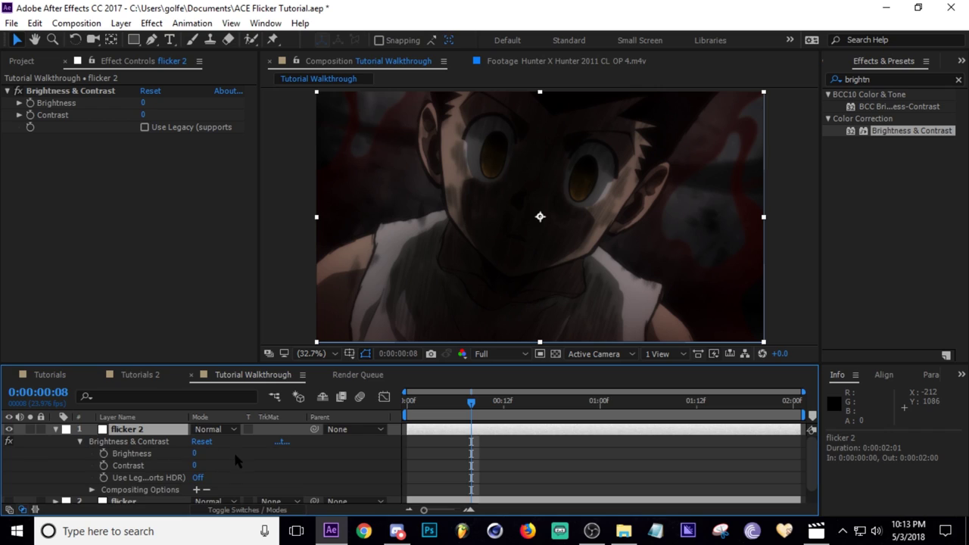
alt+click(103, 453)
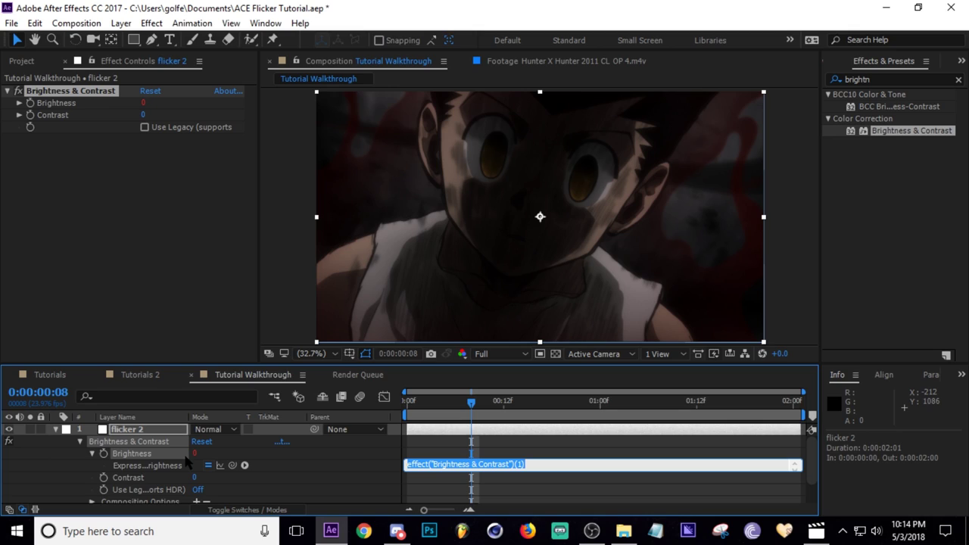
text(wiggle(50,30)
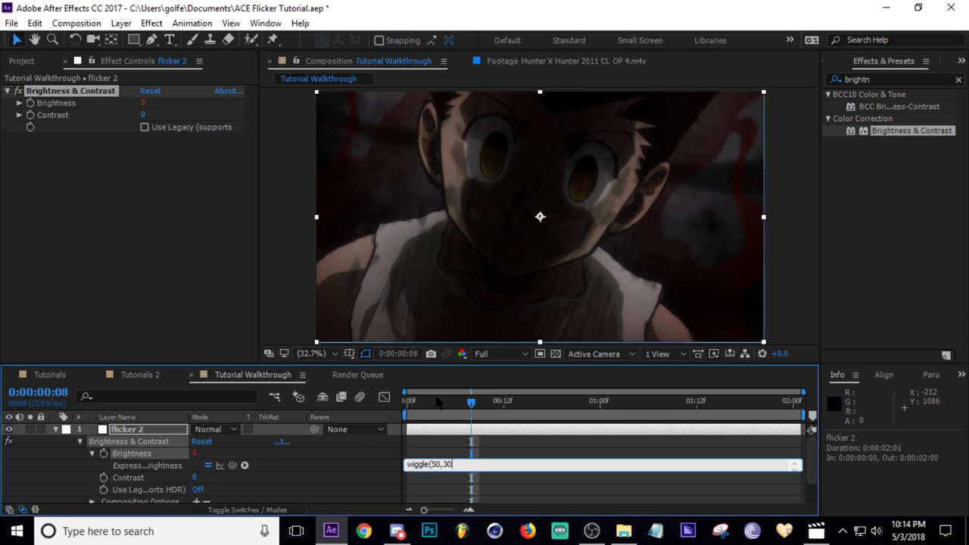
click(439, 402)
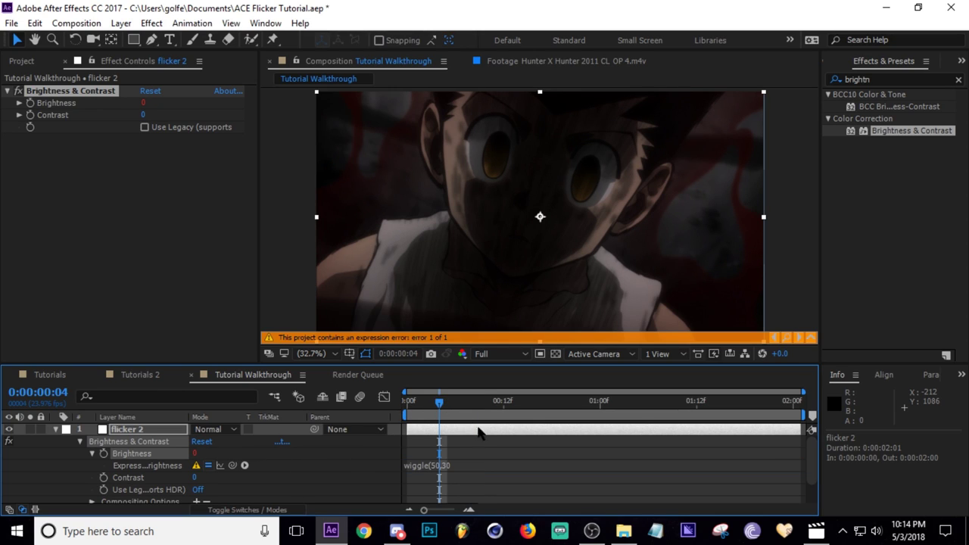
click(455, 466)
click(462, 464)
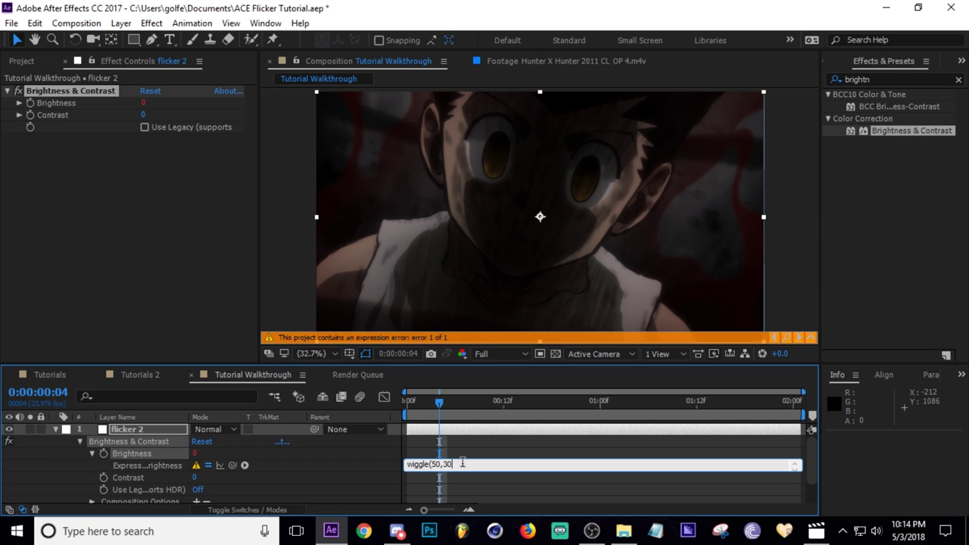
click(439, 418)
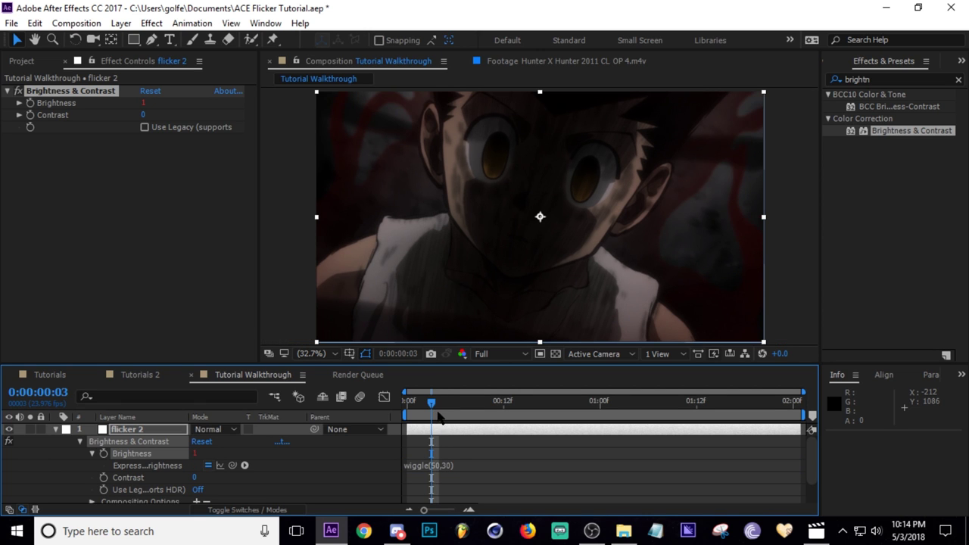
Adjust the expression to wiggle(30,30) and preview the flickering brightness
key(space)
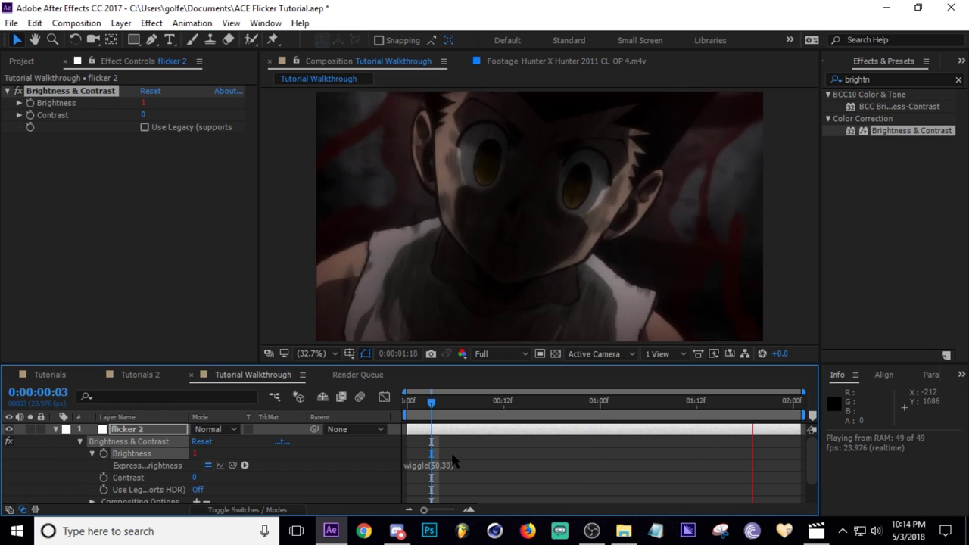
click(436, 418)
click(432, 465)
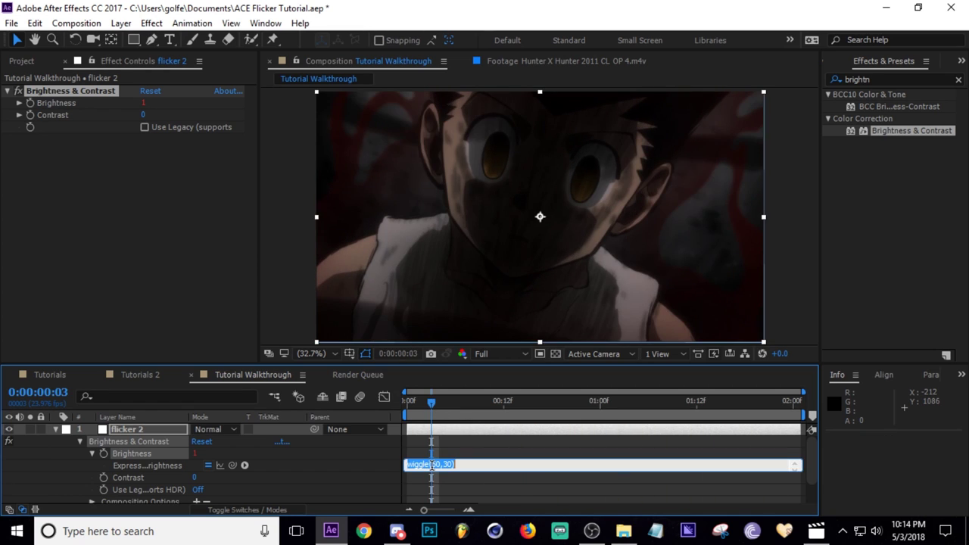
click(436, 464)
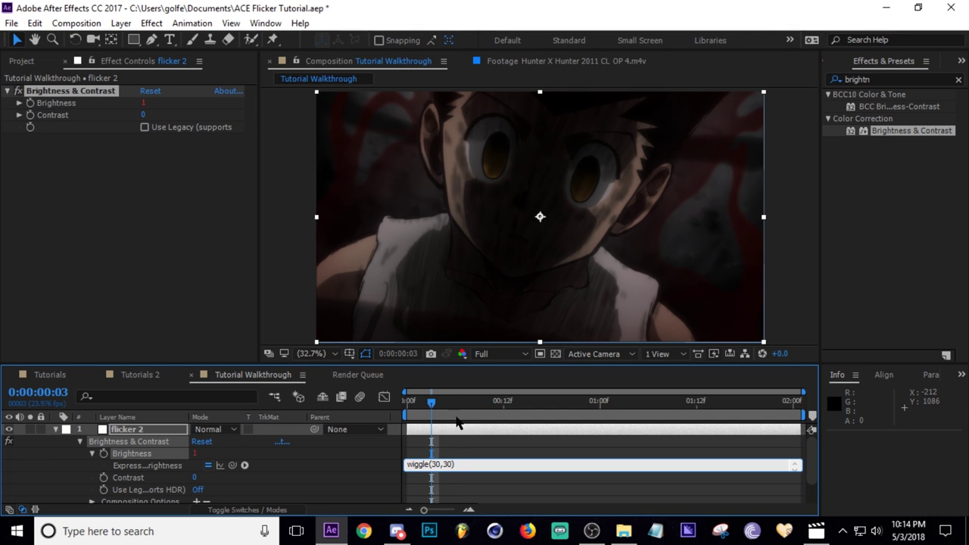
click(447, 443)
key(space)
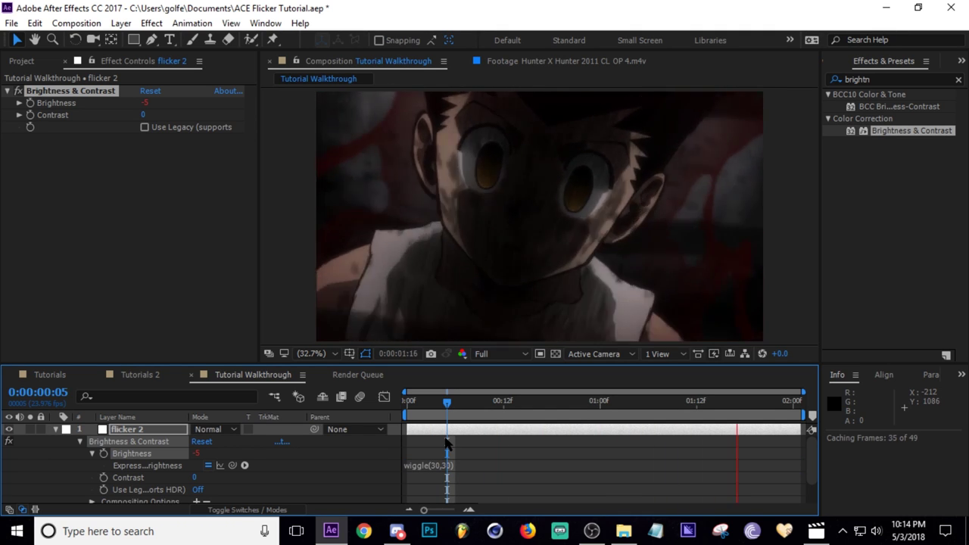
Cut the Raw clip from Tutorials 2 and paste it into Tutorial Walkthrough as visible Raw 2
click(490, 417)
click(140, 375)
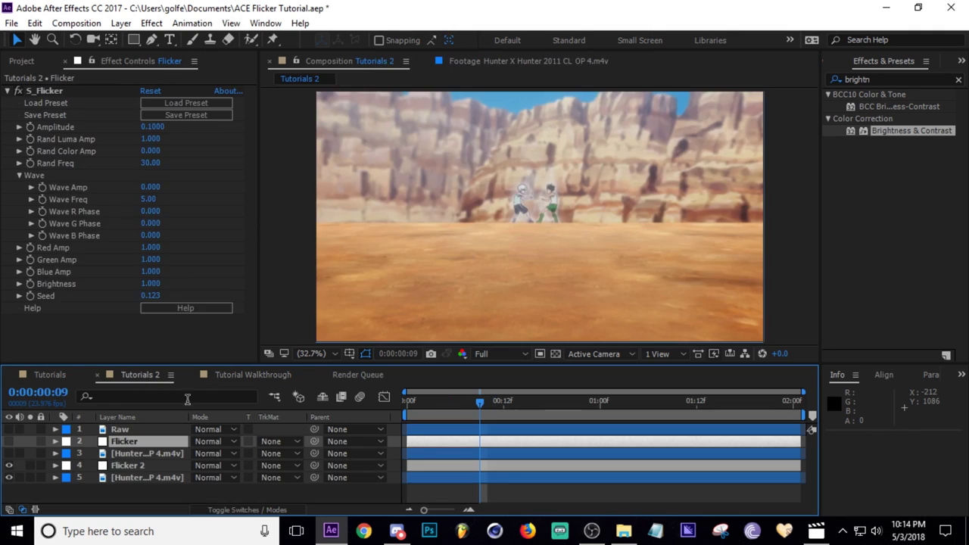
click(137, 430)
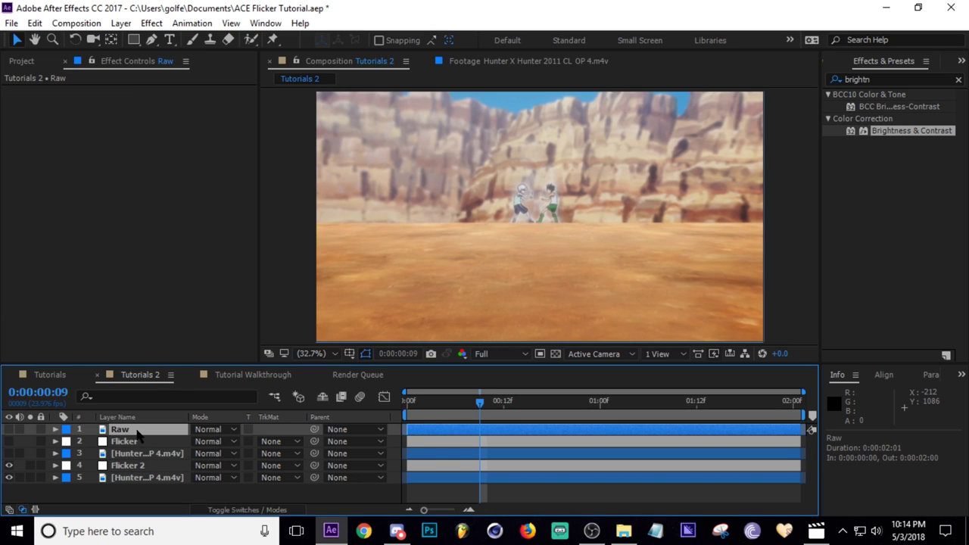
key(ctrl+x)
click(253, 374)
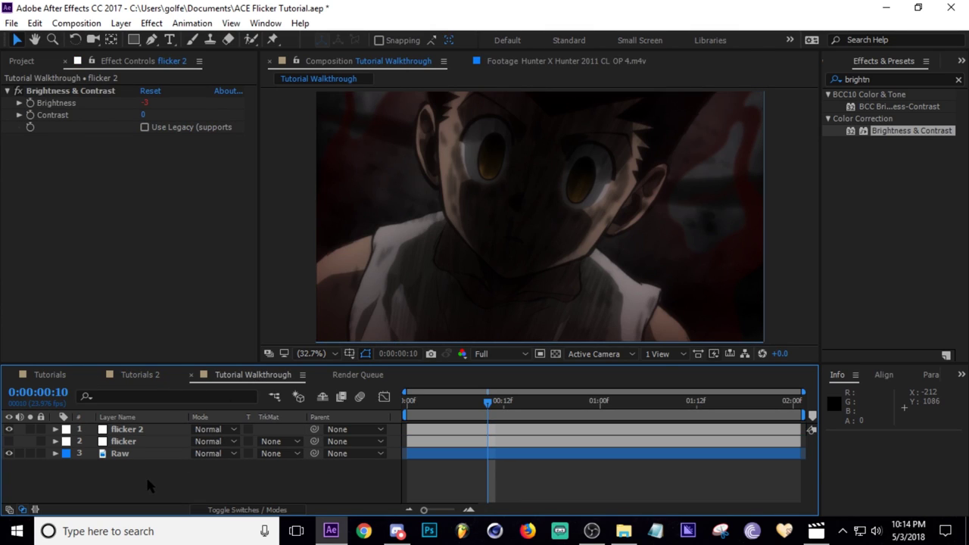
key(ctrl+v)
click(9, 430)
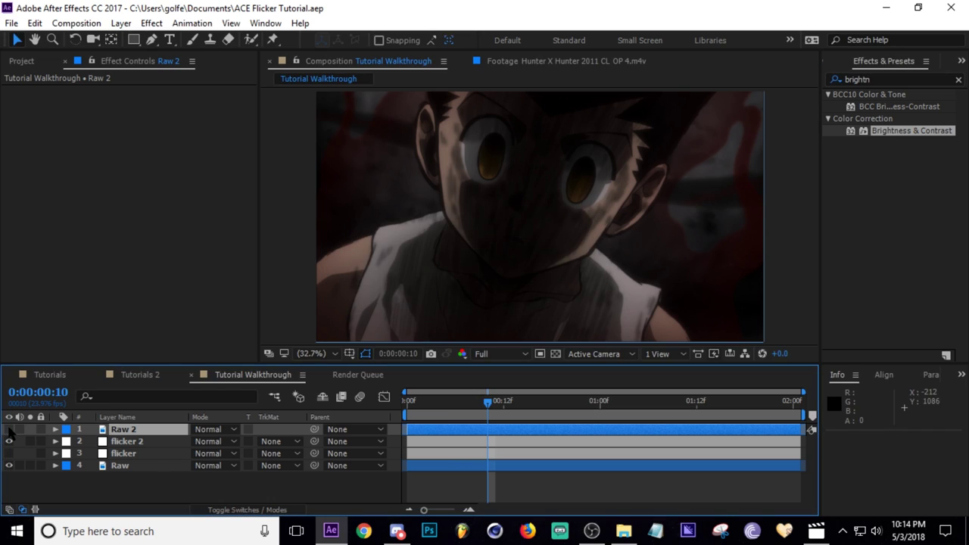
Add a new adjustment layer above Raw 2
click(146, 453)
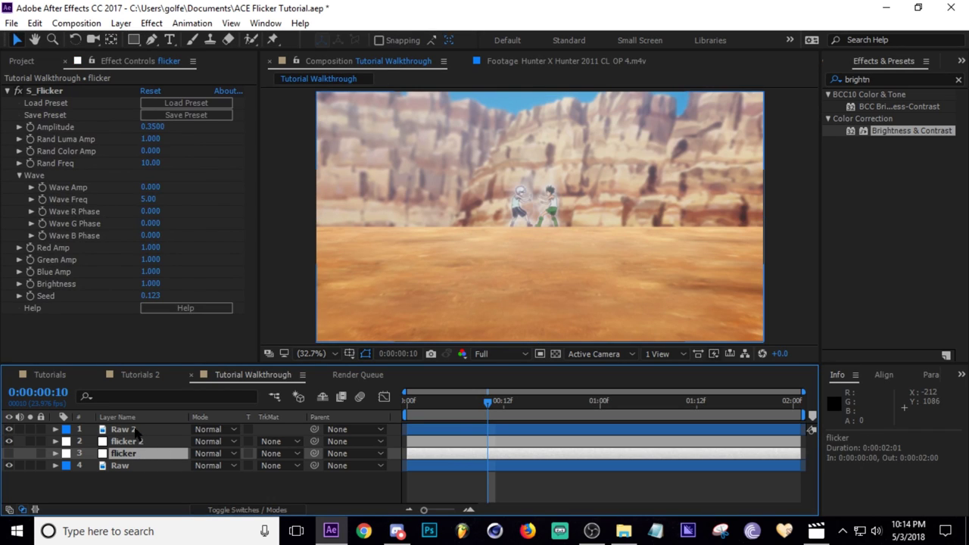
click(144, 430)
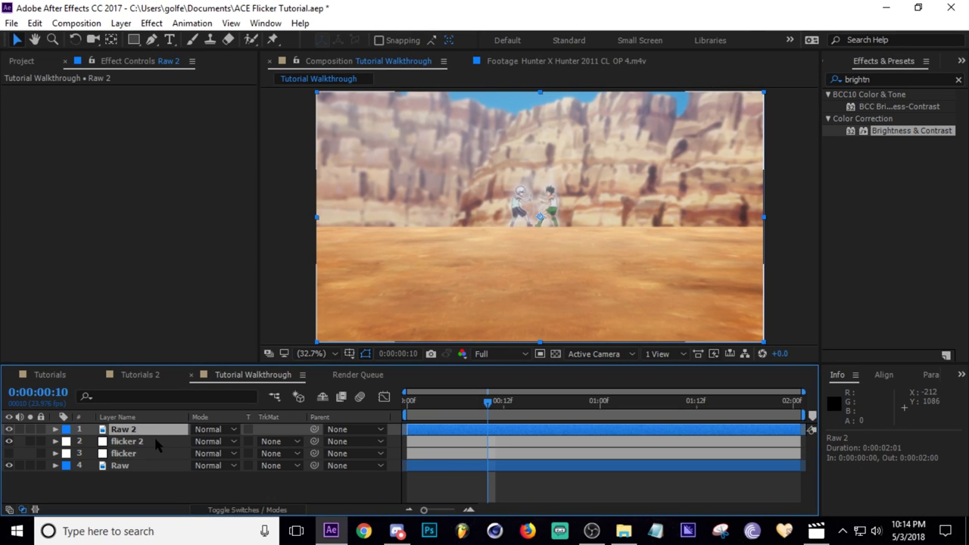
key(ctrl+alt+y)
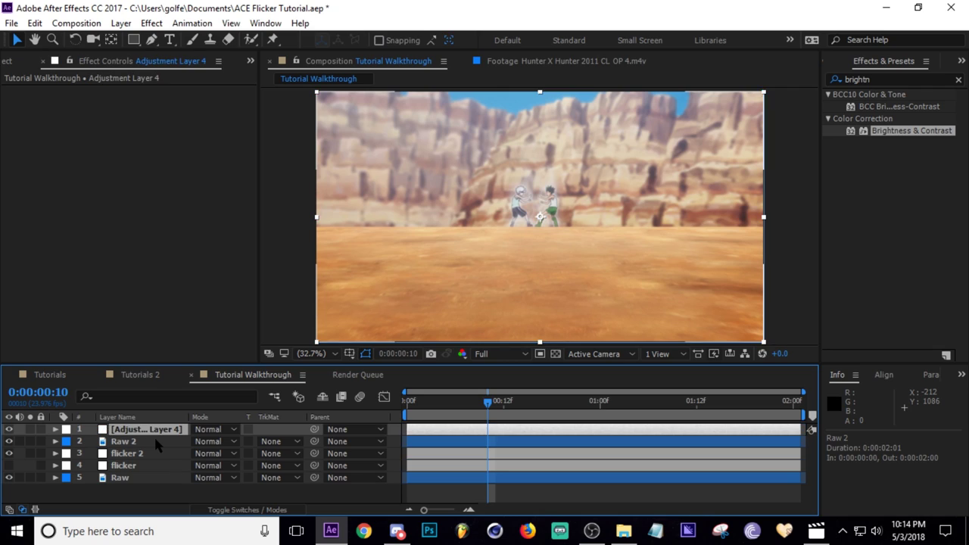
Apply S_Flicker to Adjustment Layer 4
click(887, 78)
text(s_flicker)
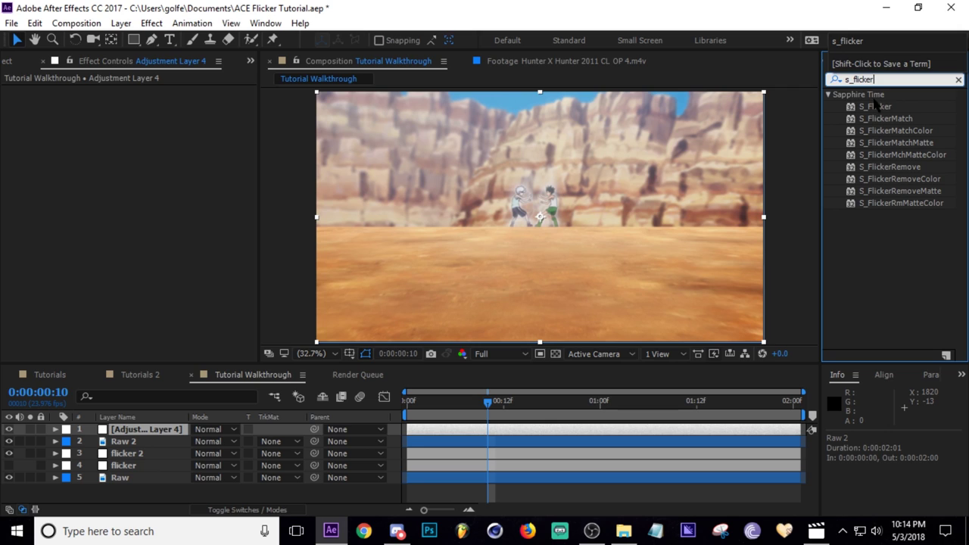
double_click(878, 107)
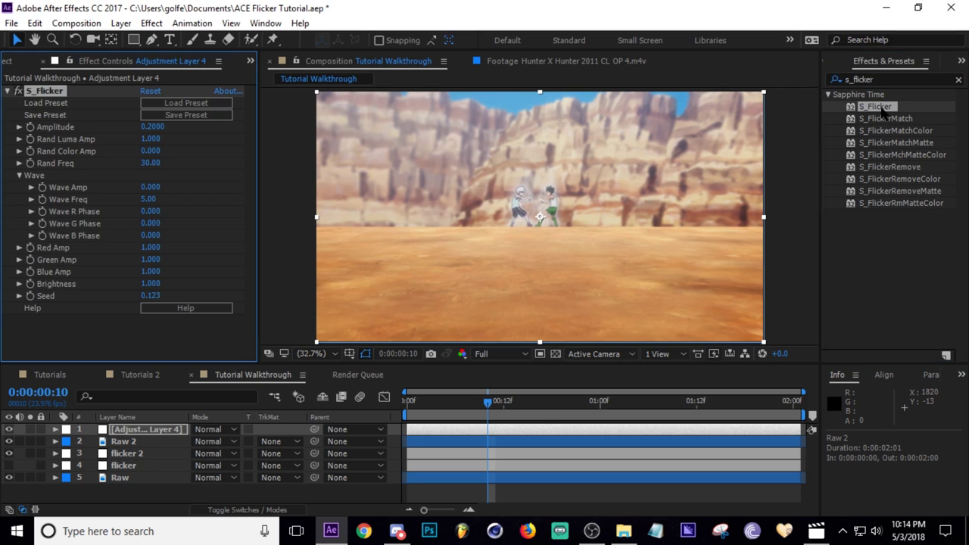
Hide the other footage layers, keep Raw 2 visible, and preview the flicker
mouse_move(500, 403)
mouse_down()
mouse_move(414, 405)
mouse_move(488, 403)
mouse_up()
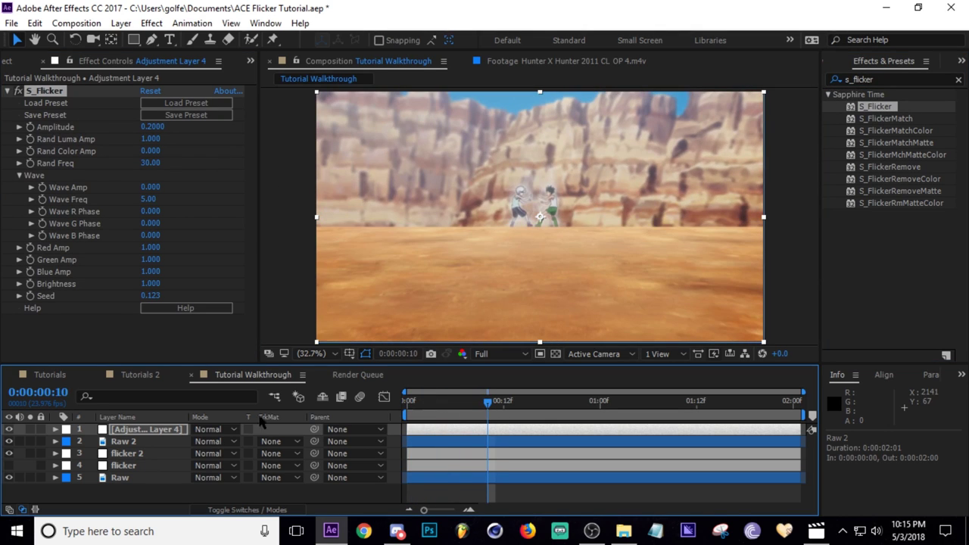
drag(9, 443, 27, 490)
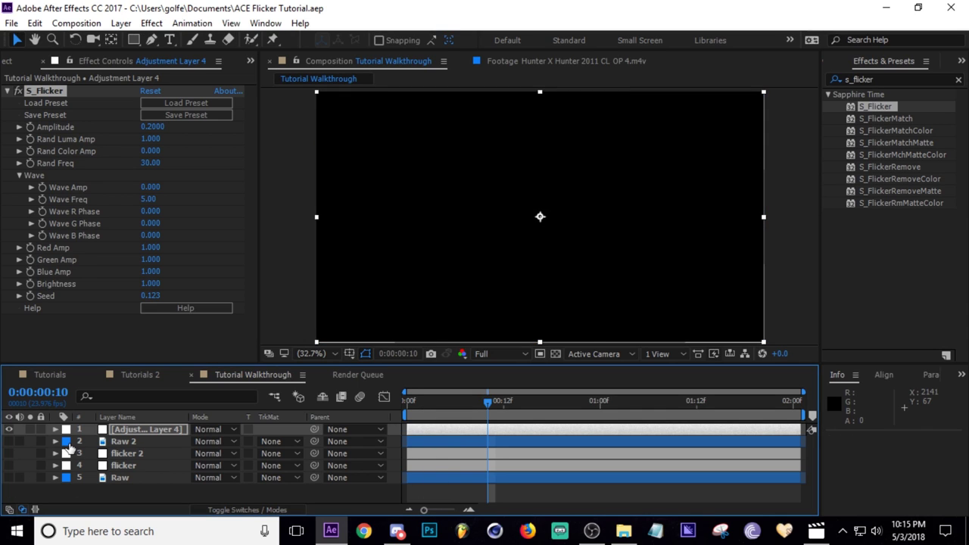
click(9, 441)
mouse_move(459, 405)
mouse_down()
mouse_move(411, 405)
mouse_move(494, 407)
mouse_move(462, 406)
mouse_up()
key(space)
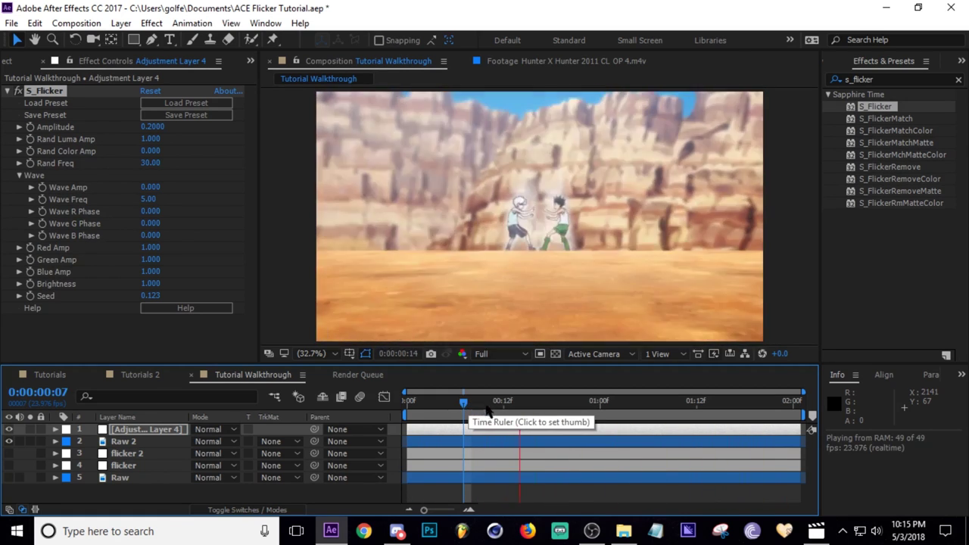
Try an S_Flicker Amplitude of 0.7 and preview it
key(space)
click(152, 127)
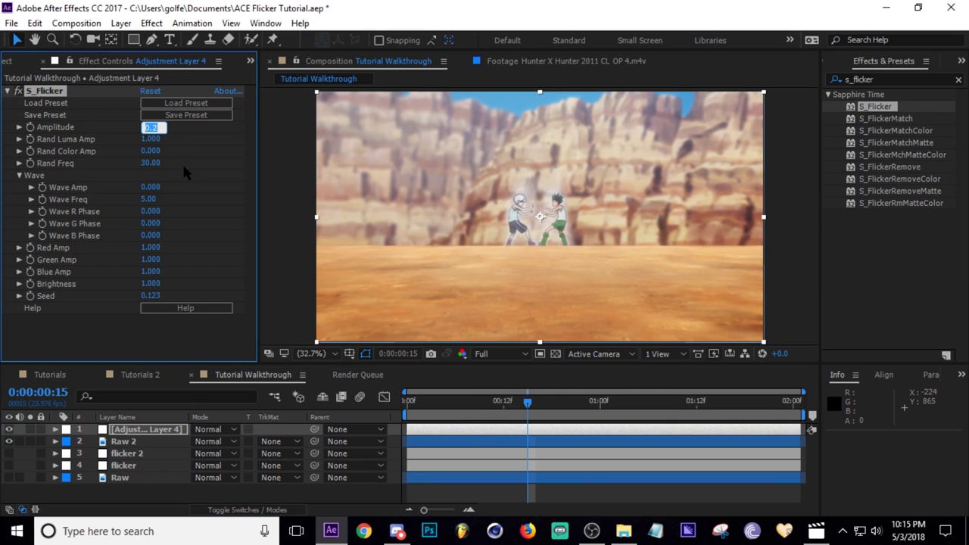
text(.7)
key(Return)
click(465, 414)
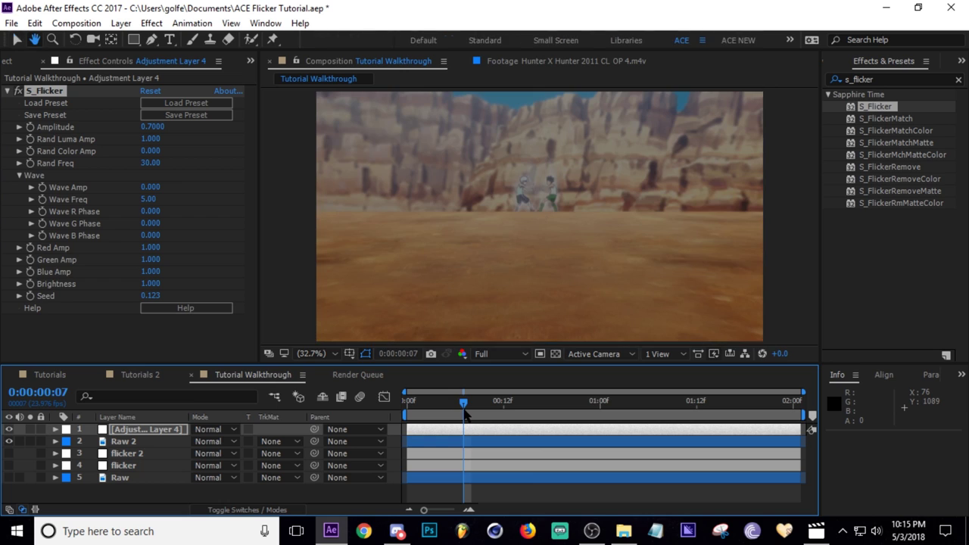
key(space)
key(space)
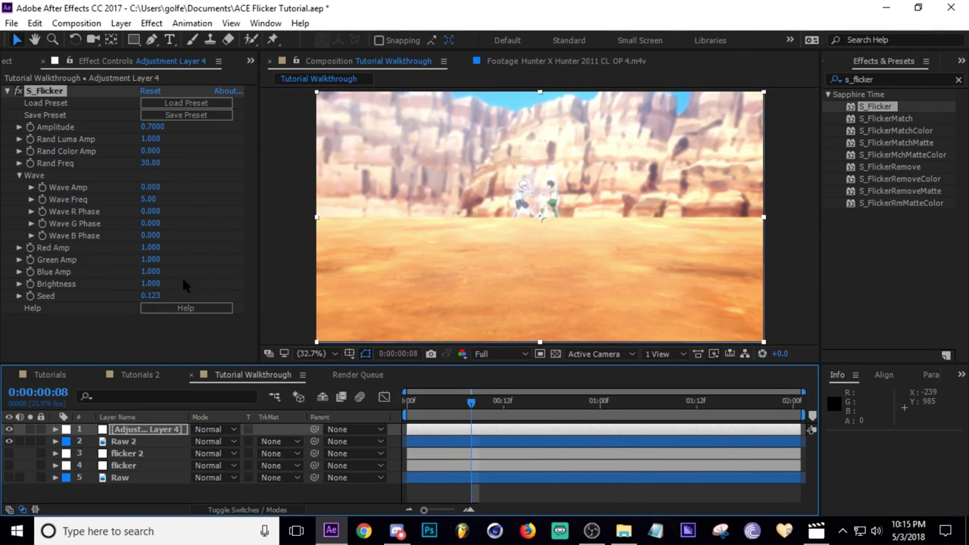
Lower the Amplitude to 0.07 and preview the subtler flicker
click(151, 126)
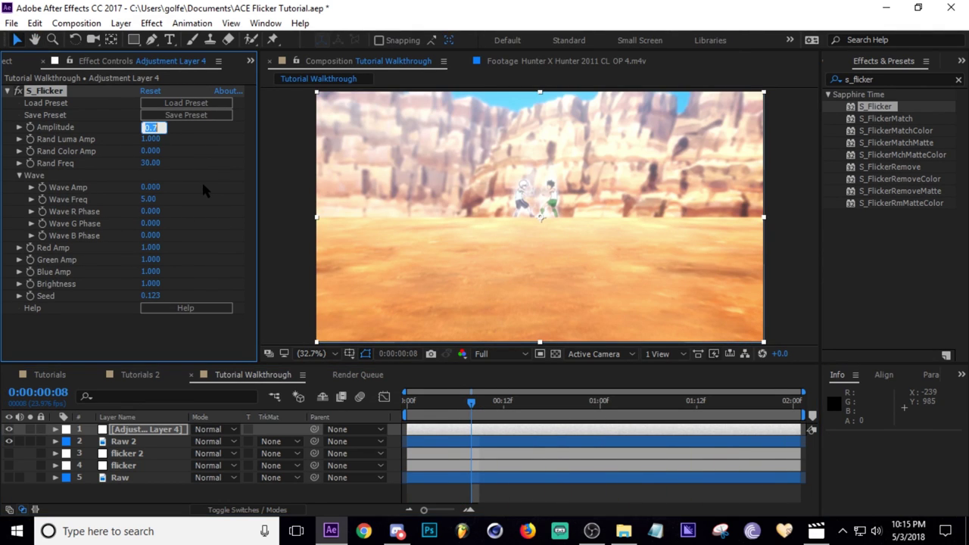
text(0.07)
key(Return)
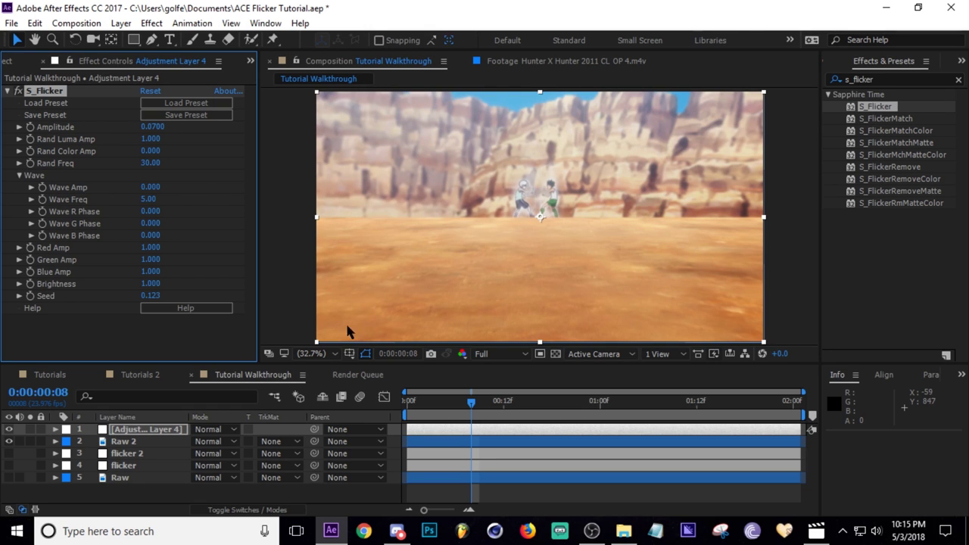
click(480, 407)
key(space)
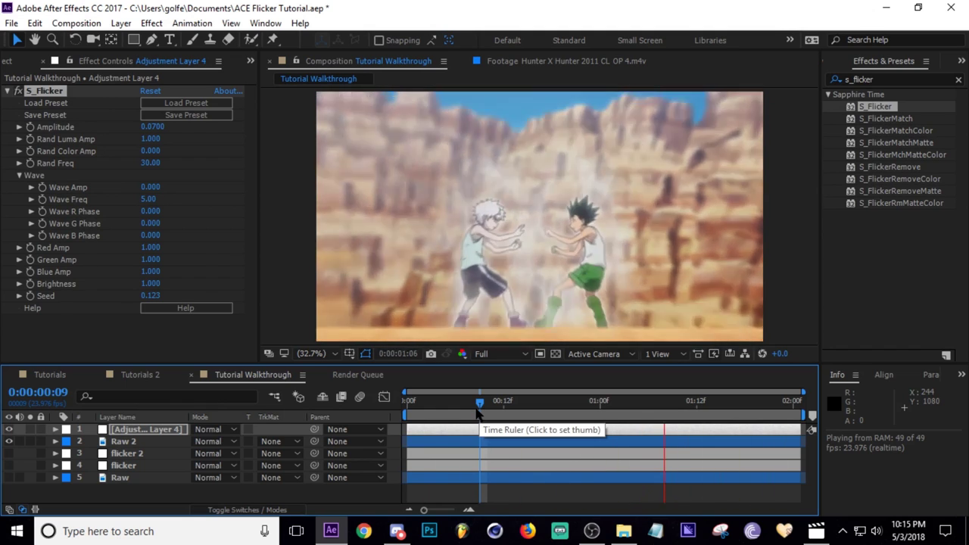
click(496, 409)
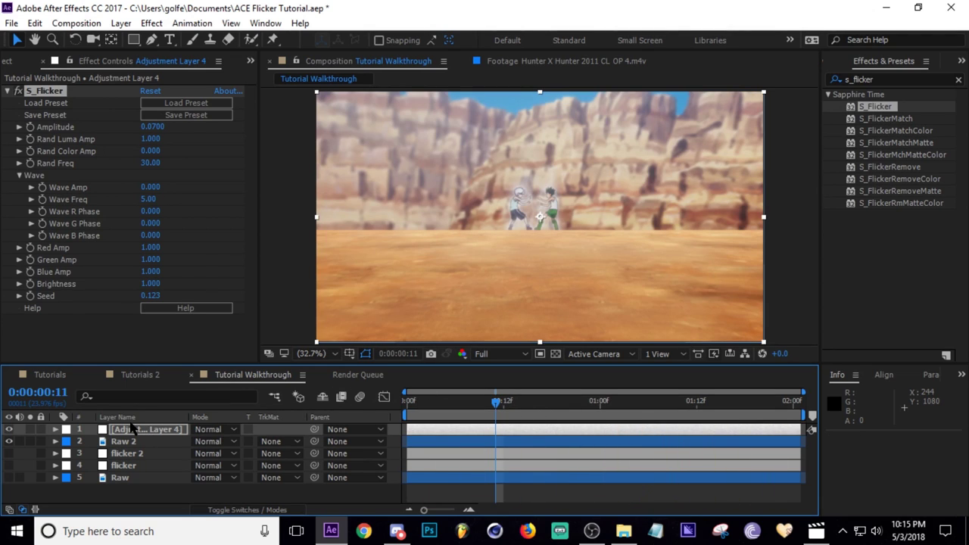
click(152, 429)
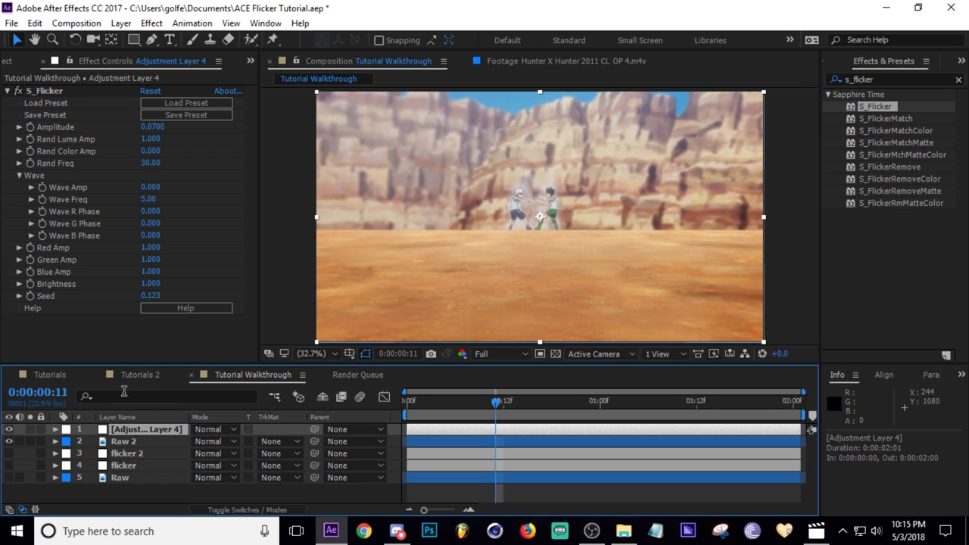
Duplicate Adjustment Layer 4 and remove S_Flicker from the copy
key(ctrl+d)
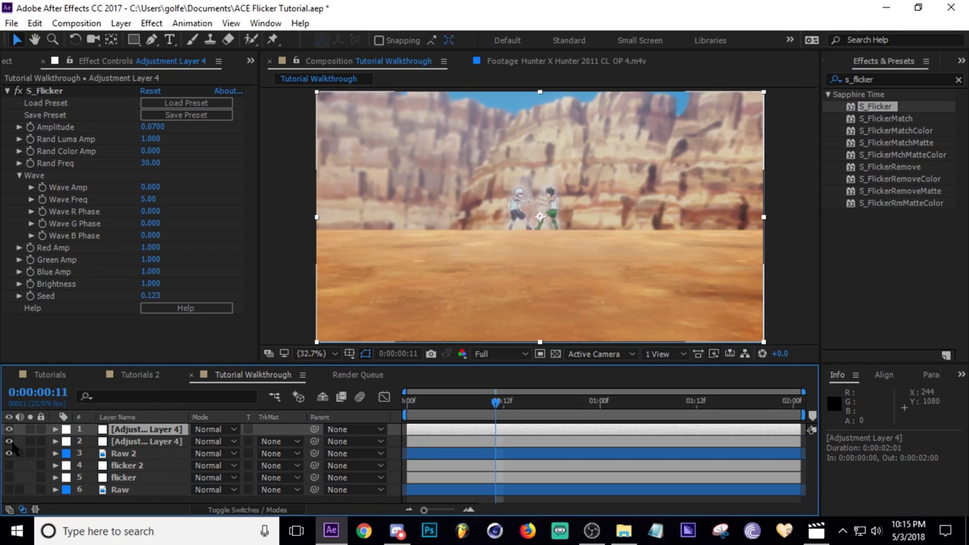
click(45, 91)
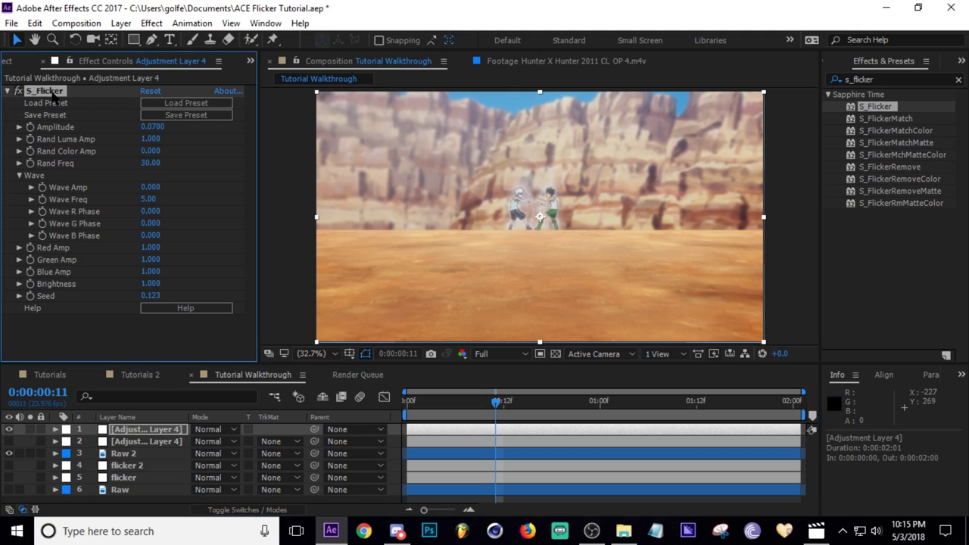
key(Delete)
Drag Brightness & Contrast from Effects & Presets onto the duplicate layer
click(893, 77)
text(brightness)
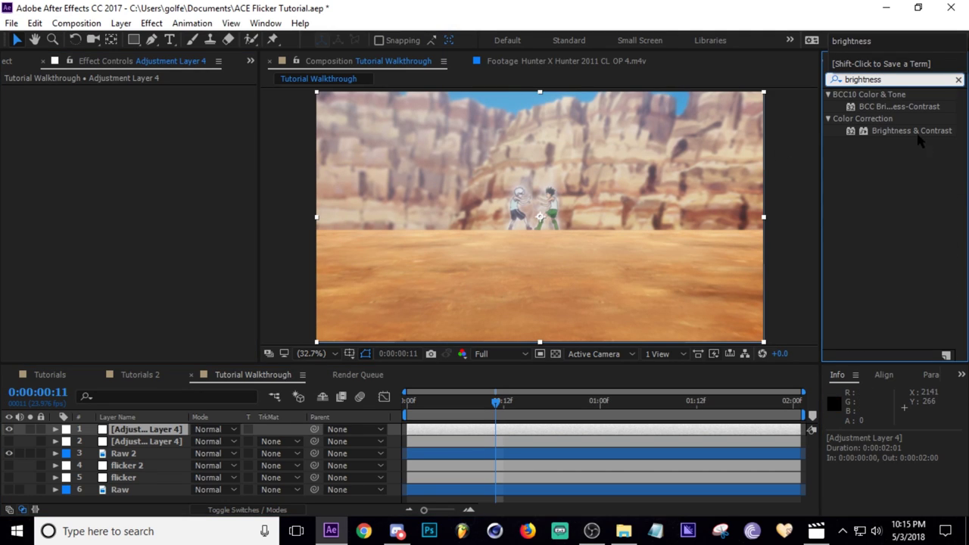
drag(911, 130, 228, 174)
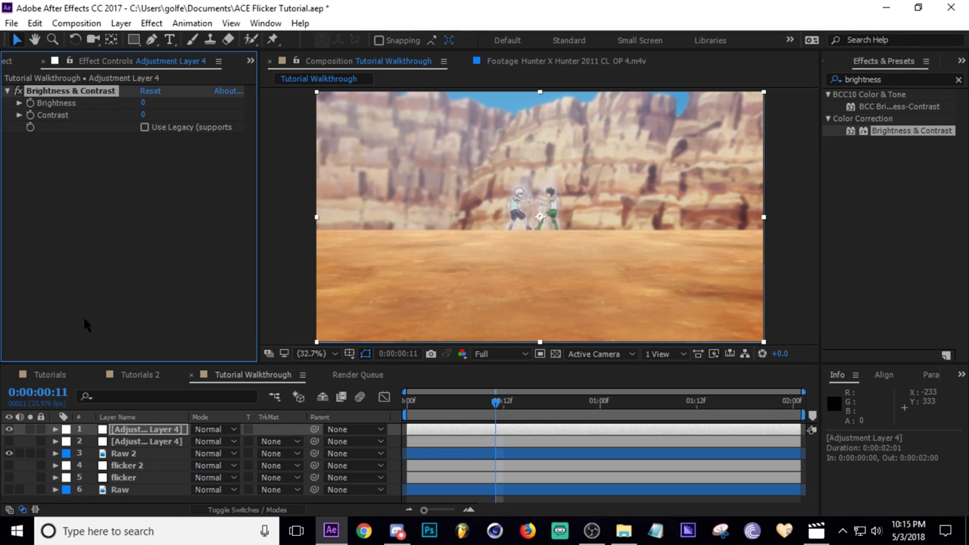
click(54, 429)
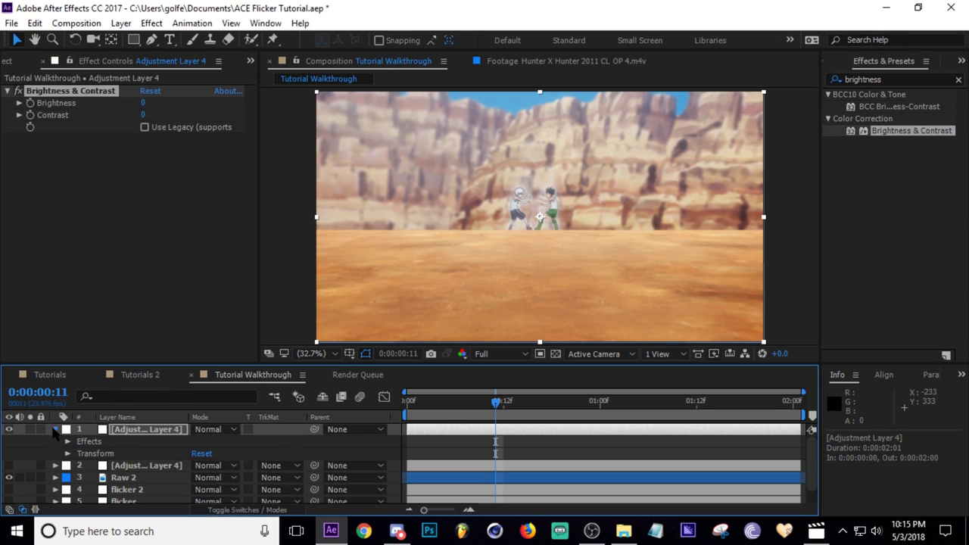
click(55, 429)
Start a wiggle(30,10) expression on the top copy's Brightness property
key(e)
click(79, 442)
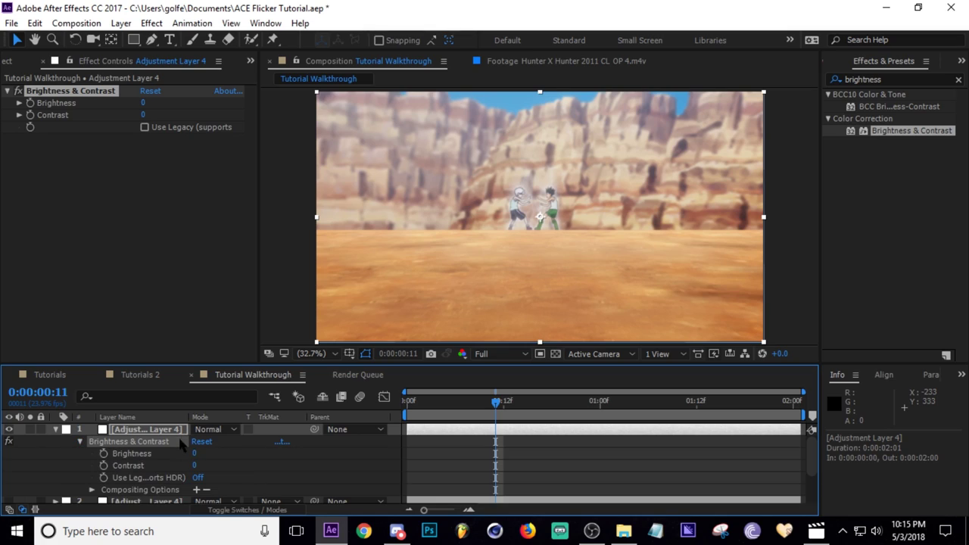
alt+click(104, 453)
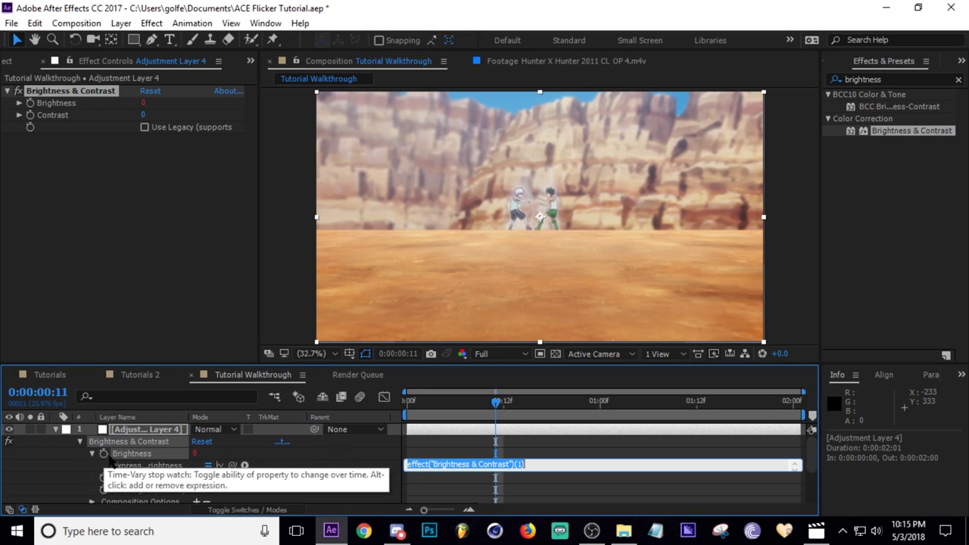
text(wiggle(30,10)
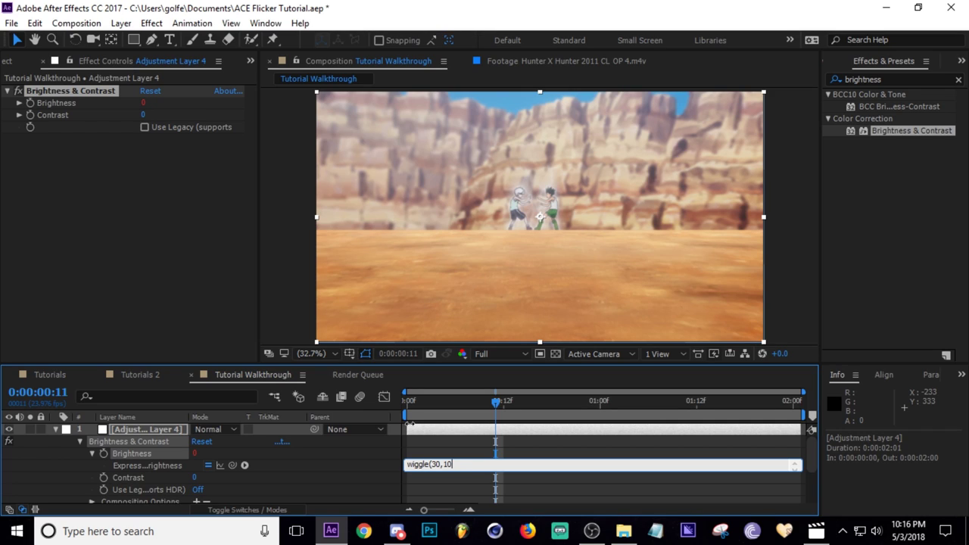
click(447, 402)
key(space)
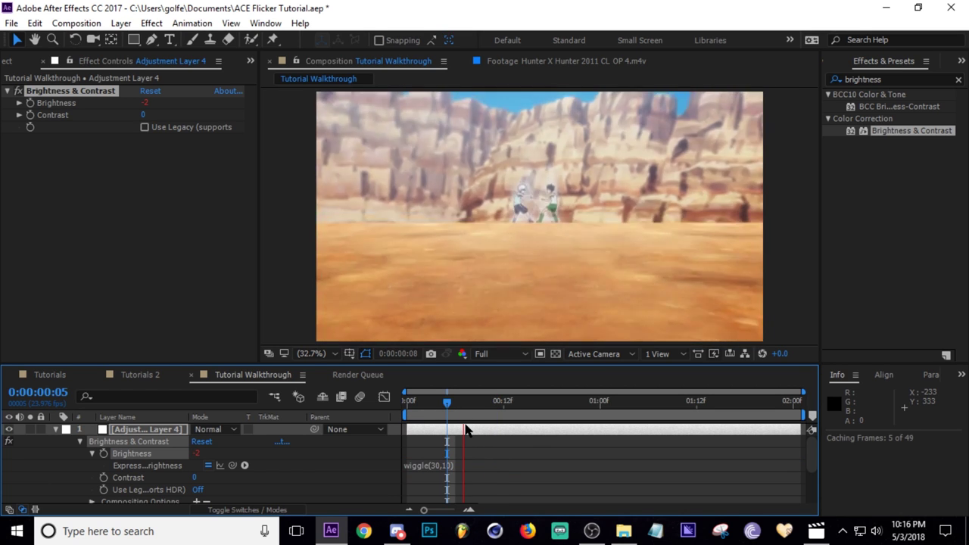